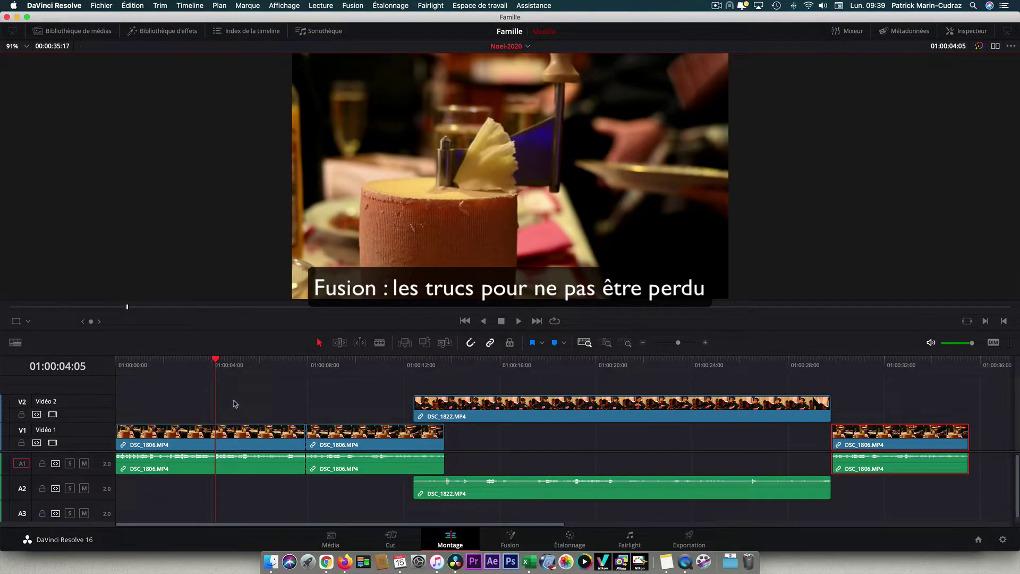
# - Park the playhead at 01:00:03:26 on the first DSC_1806 clip and open it in Fusion
pyautogui.moveTo(216, 360); pyautogui.dragTo(212, 363)
pyautogui.click(237, 429)
pyautogui.click(271, 390)
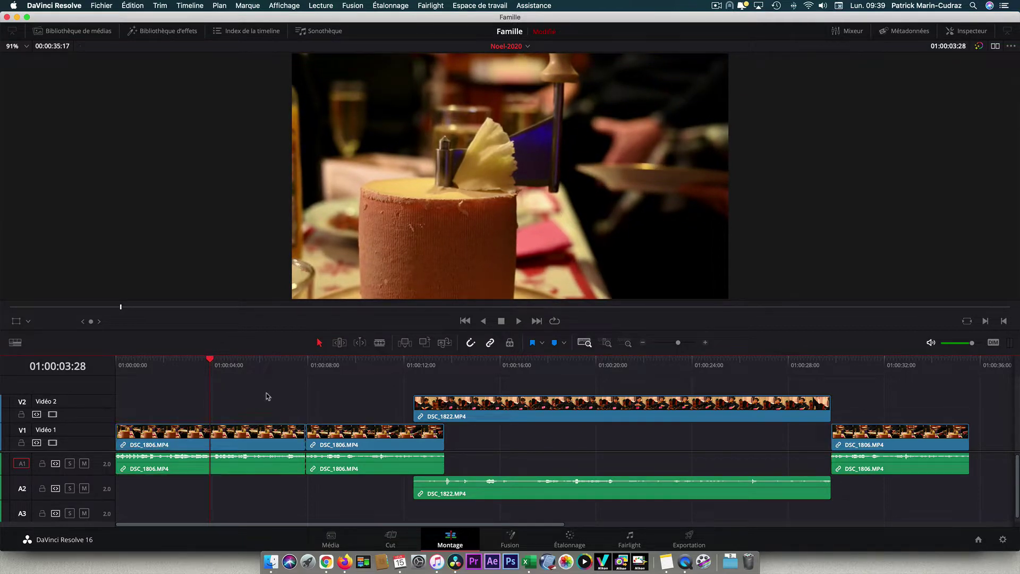
pyautogui.click(510, 539)
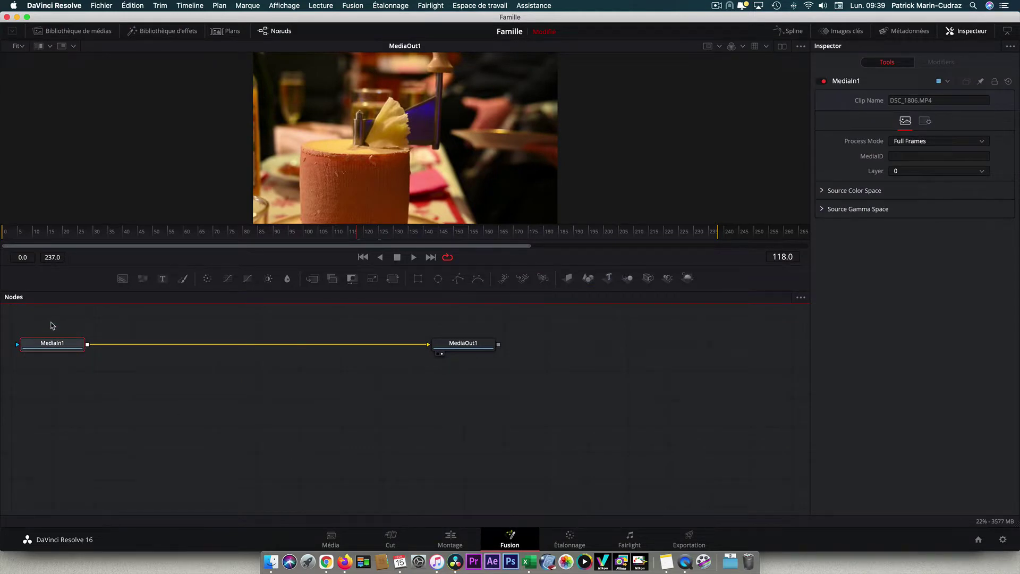
# - Move MediaIn1 and MediaOut1 together toward the graph centre, then inspect each node's settings
pyautogui.moveTo(51, 322); pyautogui.dragTo(500, 380)
pyautogui.moveTo(468, 345); pyautogui.dragTo(632, 371)
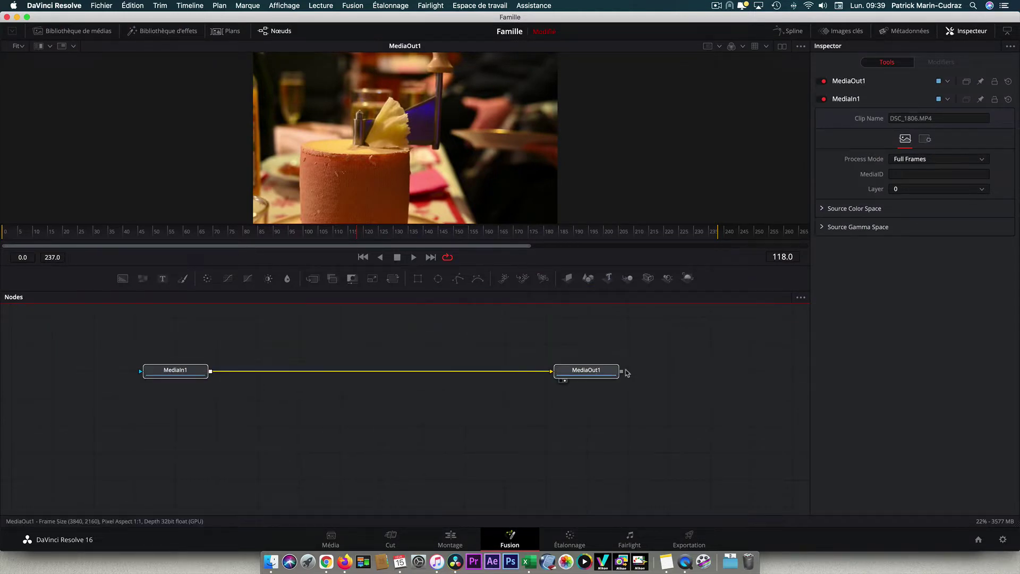
pyautogui.click(222, 376)
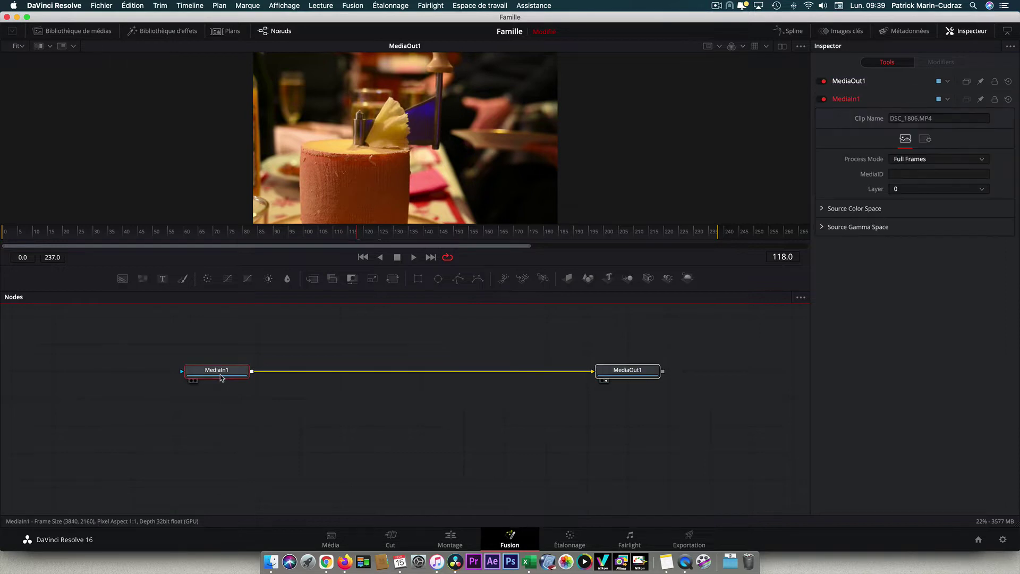
pyautogui.click(608, 374)
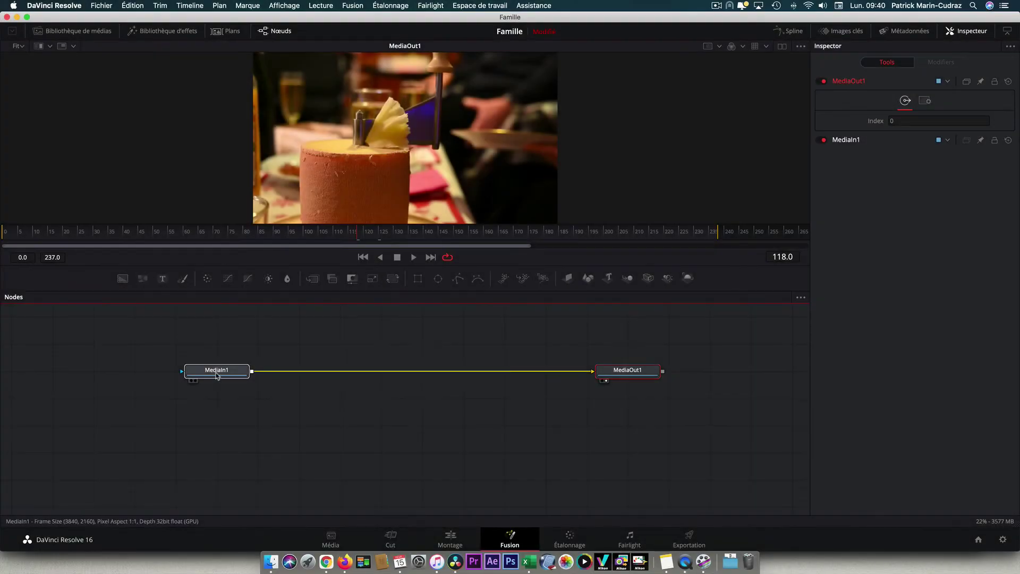
pyautogui.click(217, 375)
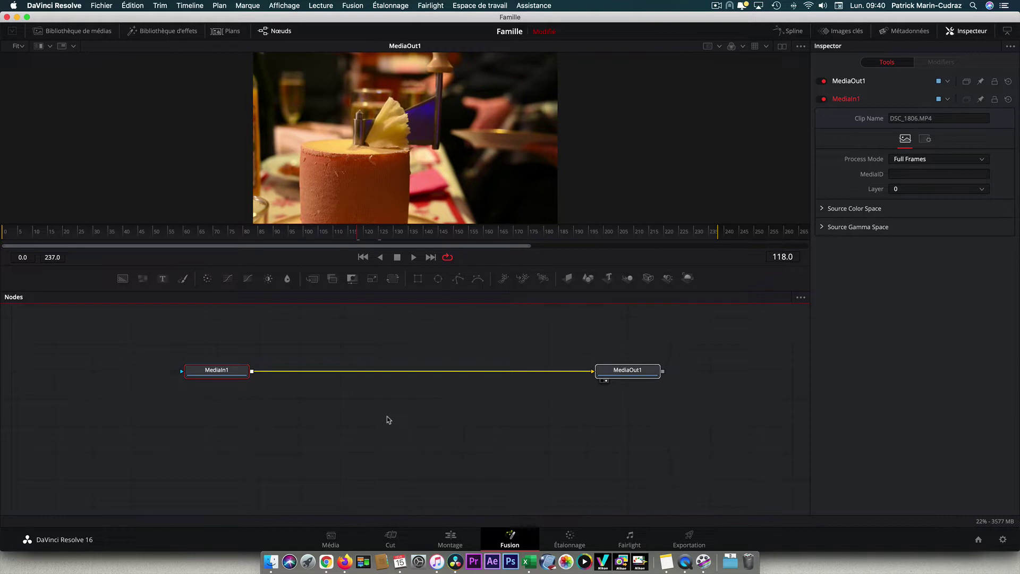
# - Switch to dual viewers showing MediaIn1 on the left and MediaOut1 on the right
pyautogui.click(782, 45)
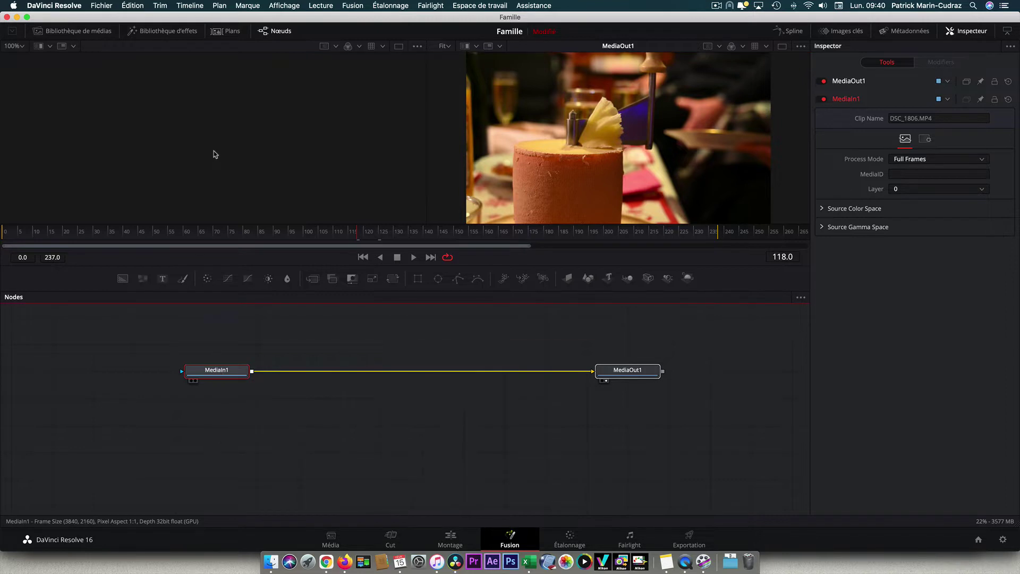
pyautogui.moveTo(219, 373); pyautogui.dragTo(213, 155)
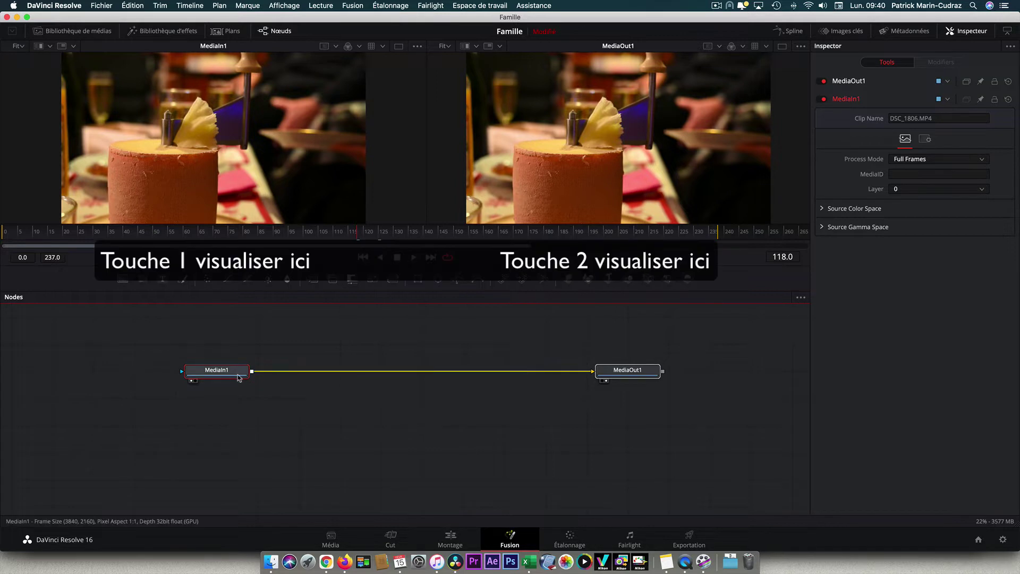
pyautogui.press('1')
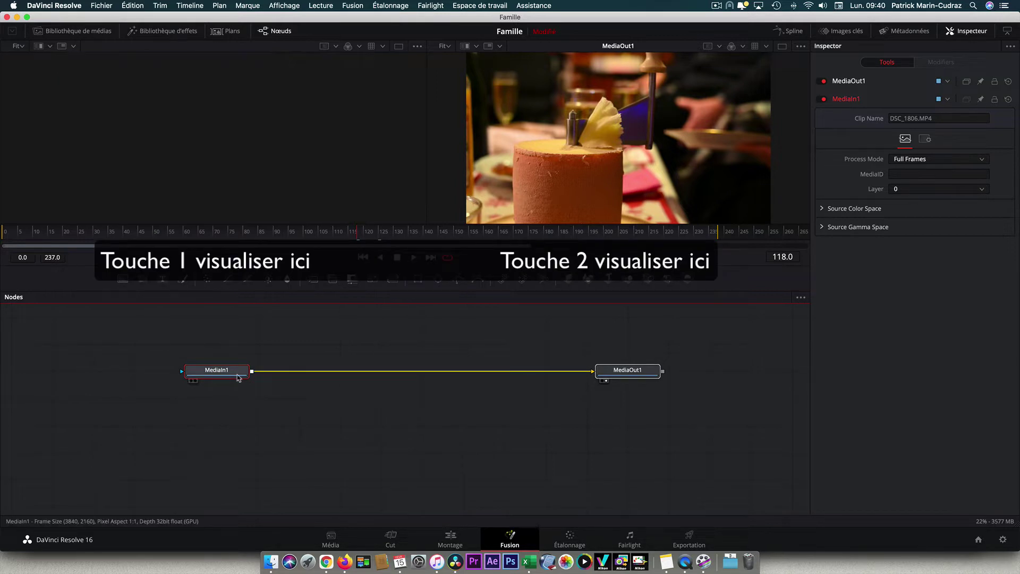
pyautogui.press('1')
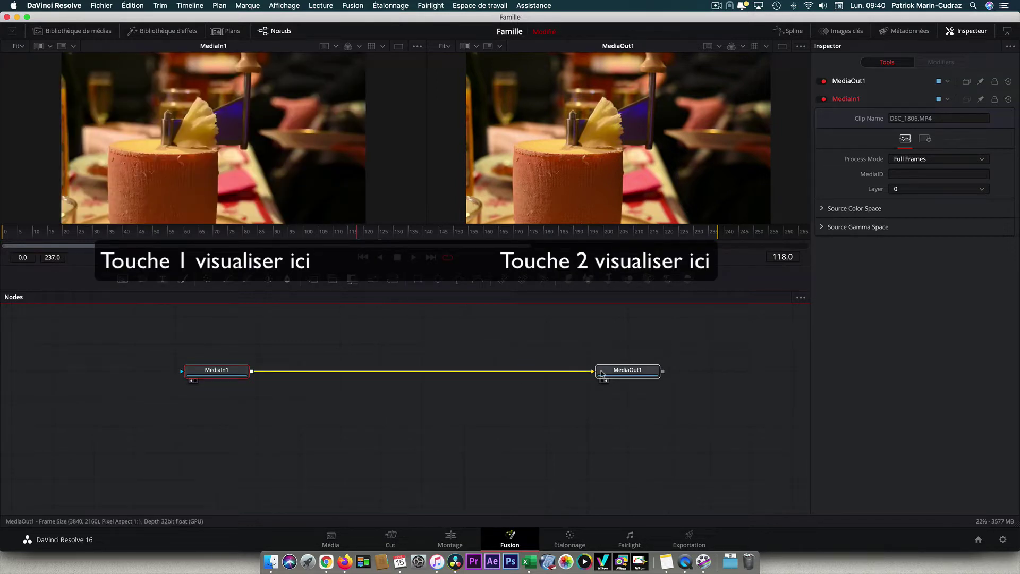
pyautogui.click(607, 372)
pyautogui.press('2')
pyautogui.press('2')
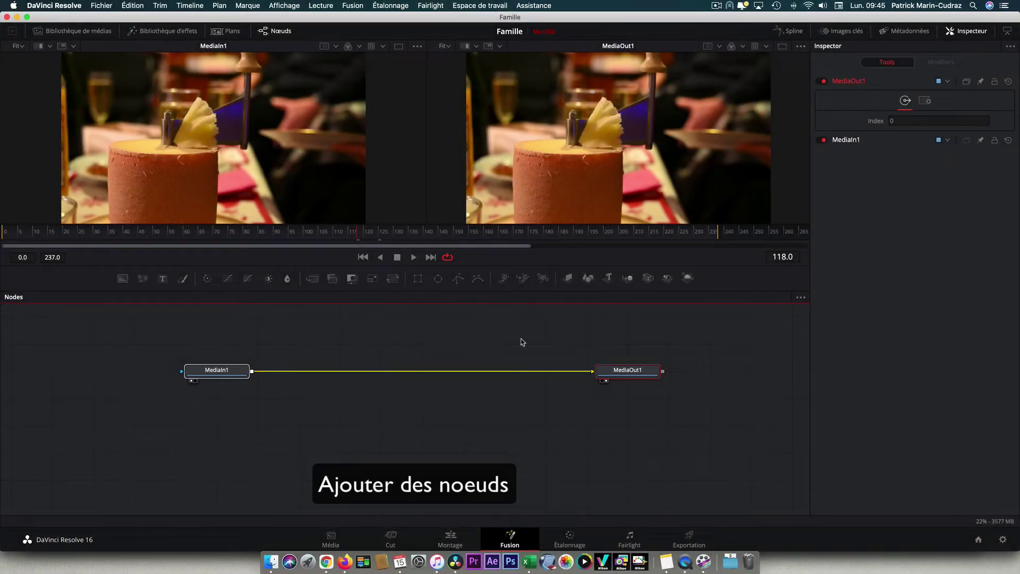
pyautogui.click(219, 373)
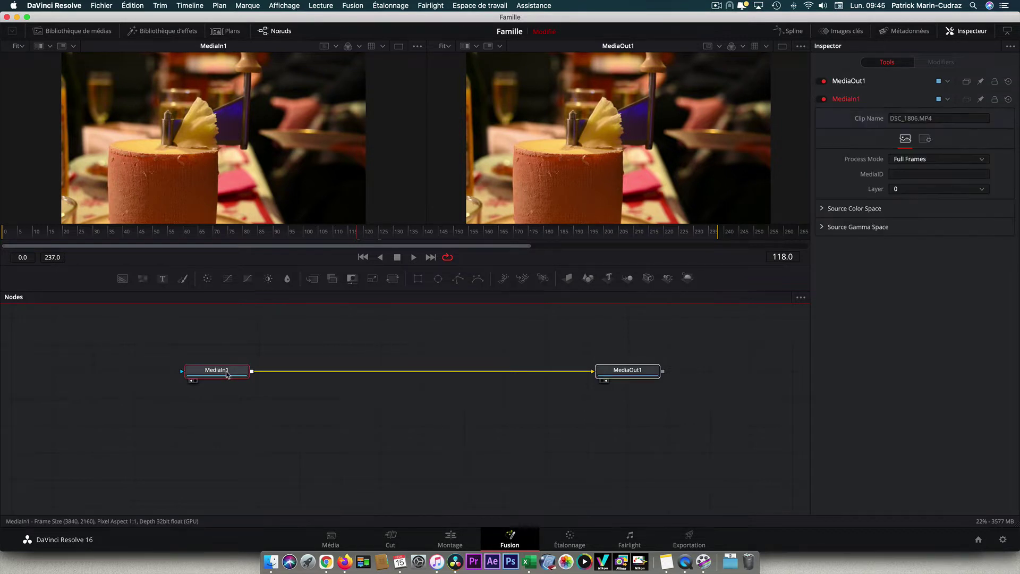
pyautogui.click(286, 279)
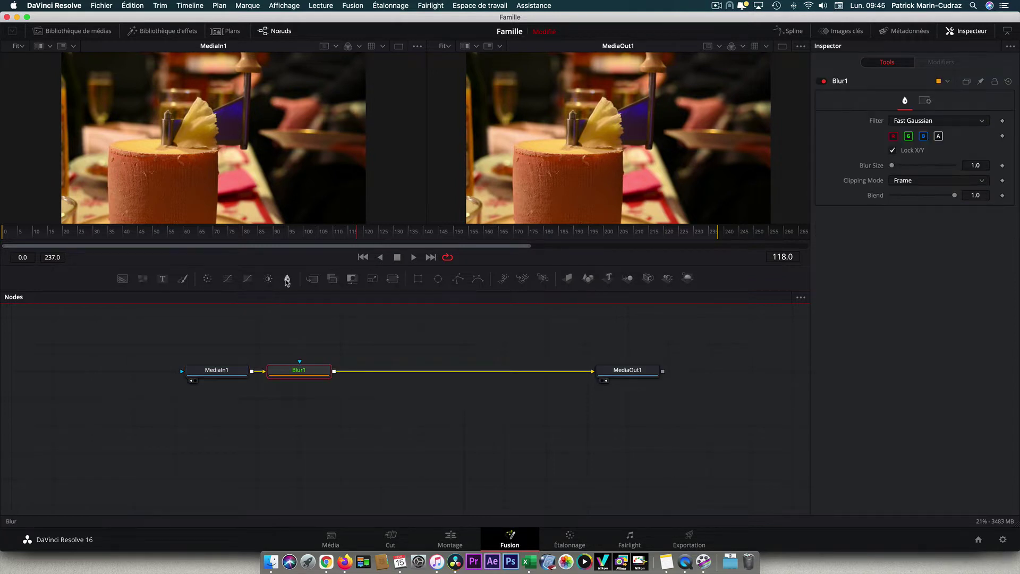
pyautogui.moveTo(299, 373)
pyautogui.mouseDown()
pyautogui.moveTo(340, 375)
pyautogui.moveTo(349, 353)
pyautogui.moveTo(351, 371)
pyautogui.mouseUp()
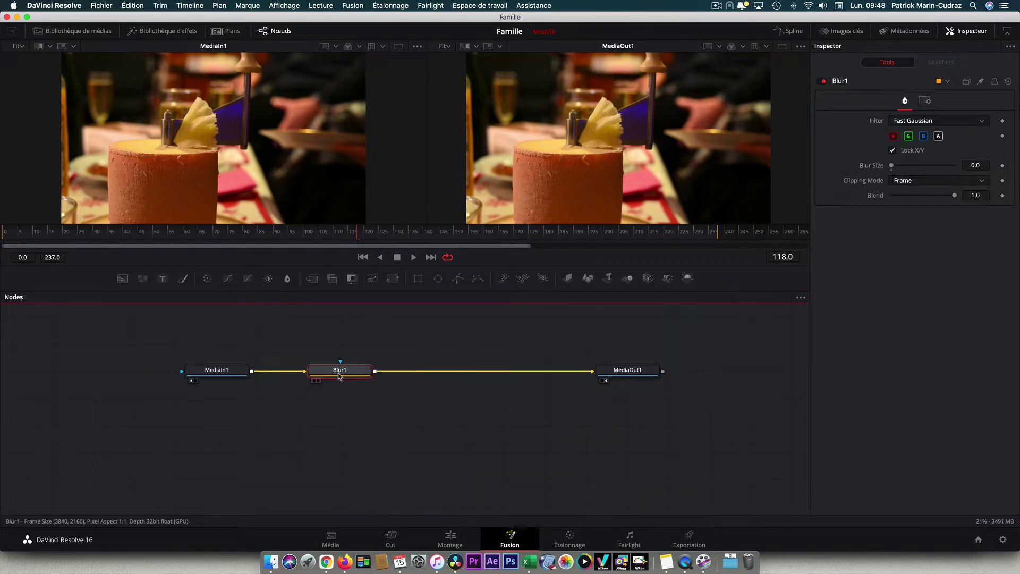
pyautogui.press('Delete')
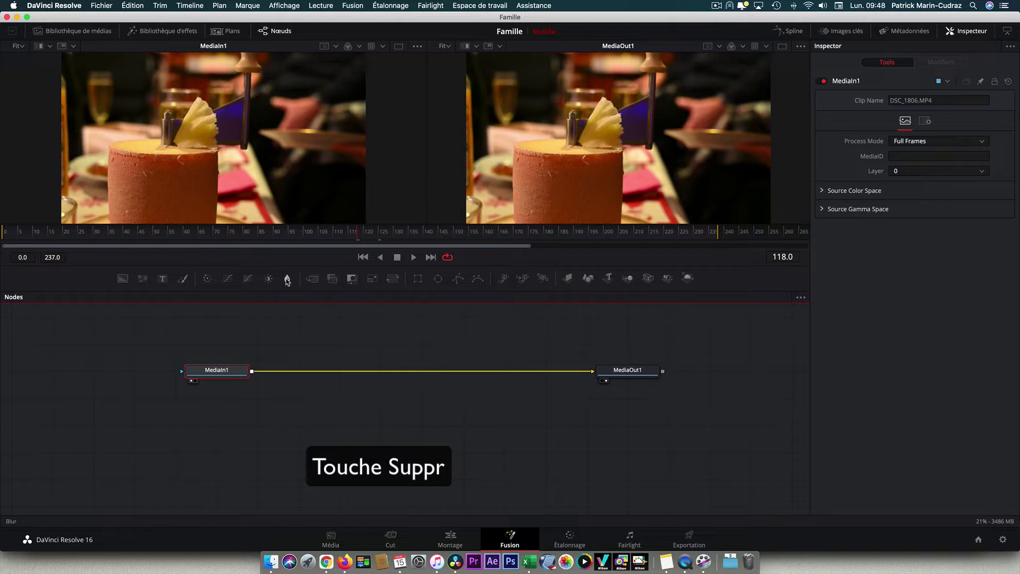
pyautogui.moveTo(287, 280); pyautogui.dragTo(330, 347)
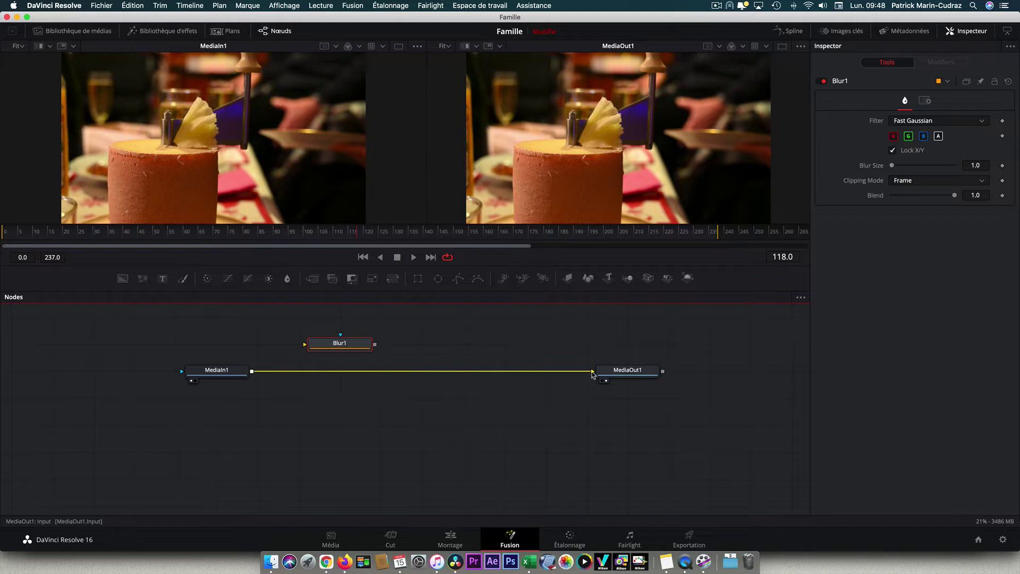
pyautogui.moveTo(589, 372); pyautogui.dragTo(302, 346)
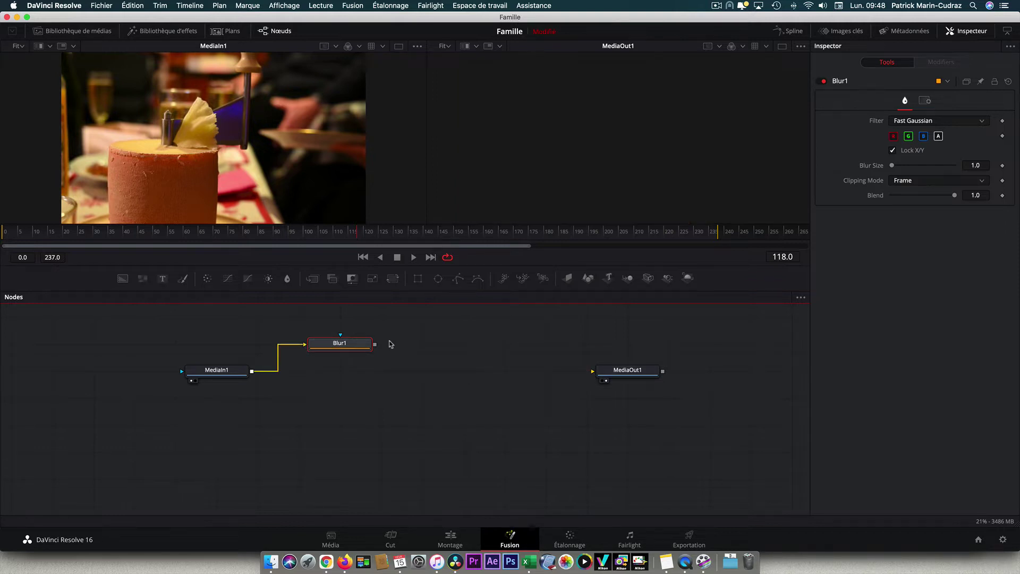
pyautogui.moveTo(375, 344); pyautogui.dragTo(593, 371)
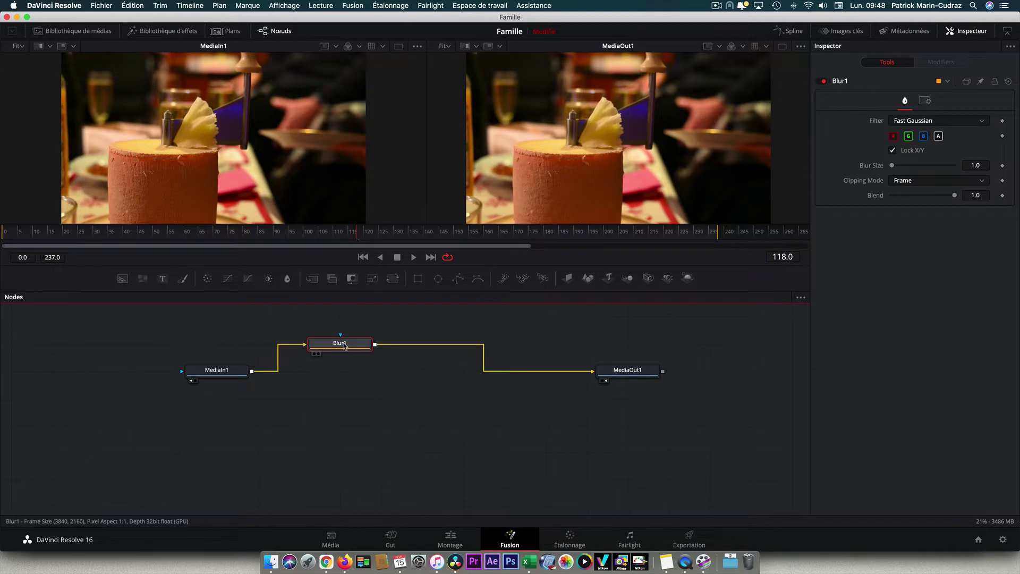
pyautogui.press('Delete')
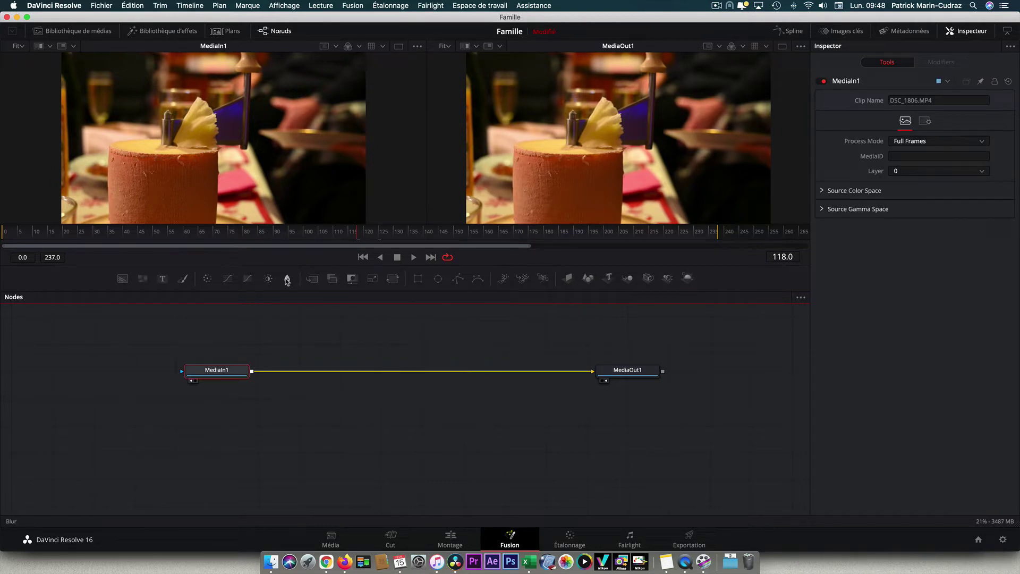
pyautogui.moveTo(287, 282); pyautogui.dragTo(380, 374)
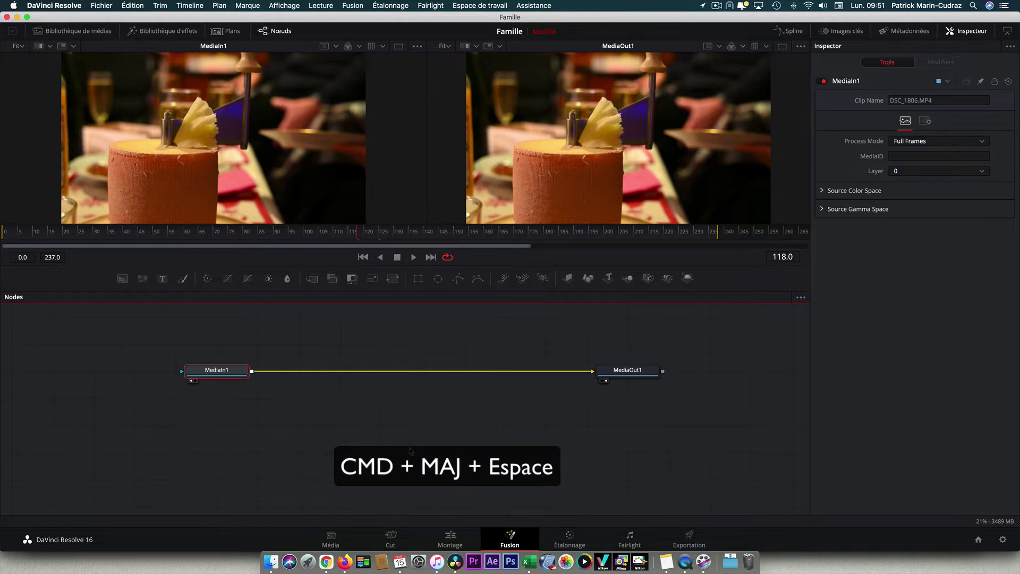
# - Insert a Blur node, found by searching 'blur', between MediaIn1 and MediaOut1
pyautogui.press('super+shift+space')
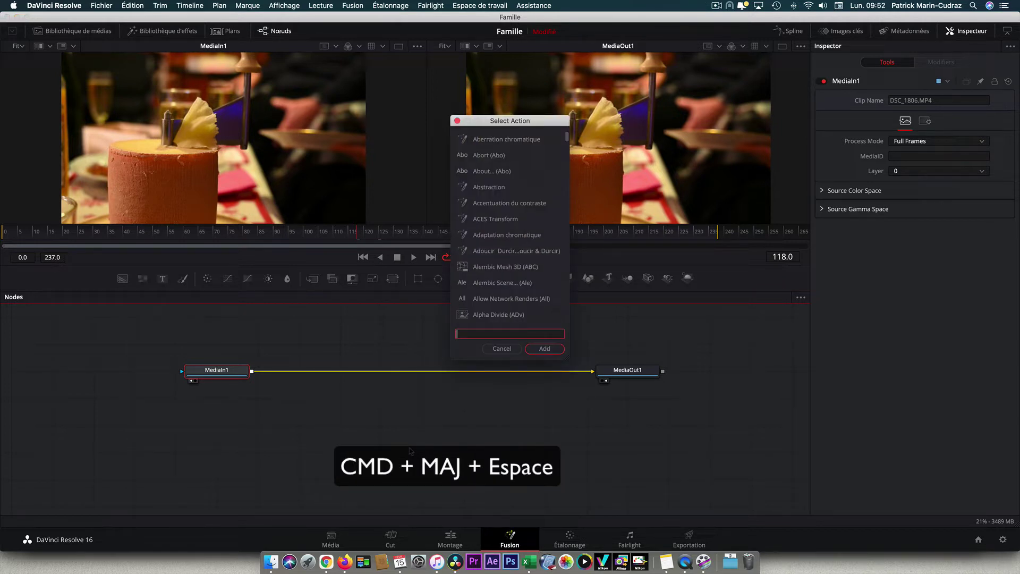
pyautogui.write('blur')
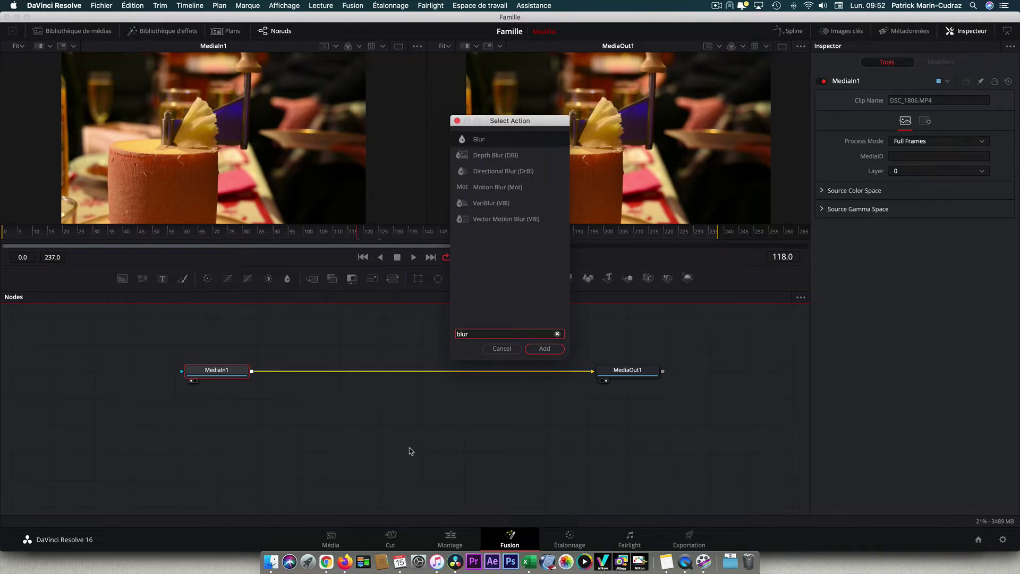
pyautogui.click(480, 139)
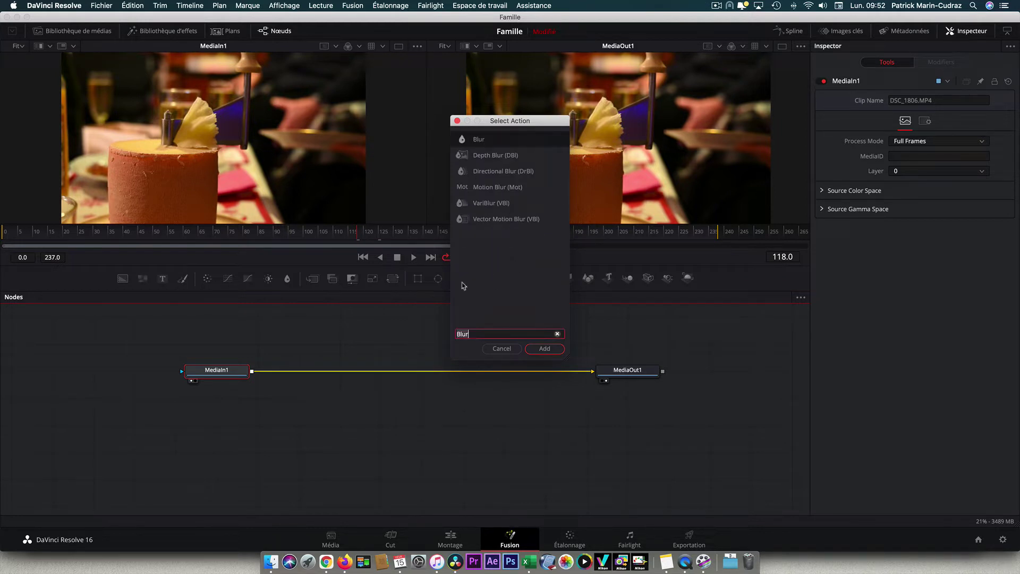
pyautogui.click(545, 349)
pyautogui.moveTo(298, 374); pyautogui.dragTo(392, 371)
pyautogui.click(208, 374)
pyautogui.click(391, 371)
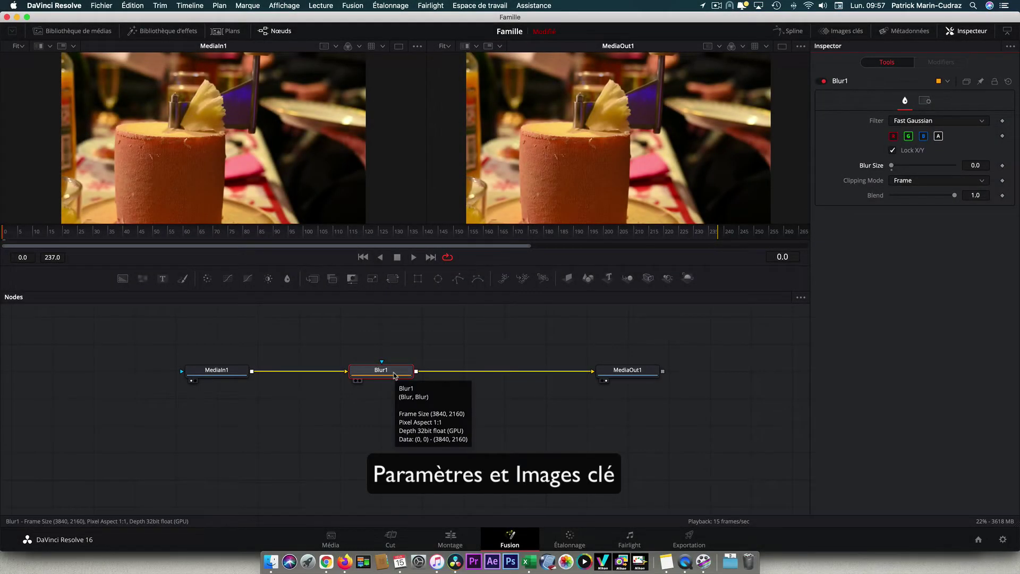
# - Keyframe Blur1's Blur Size from 24.4 at frame 0 to 1.0 at frame 20, then preview
pyautogui.click(394, 375)
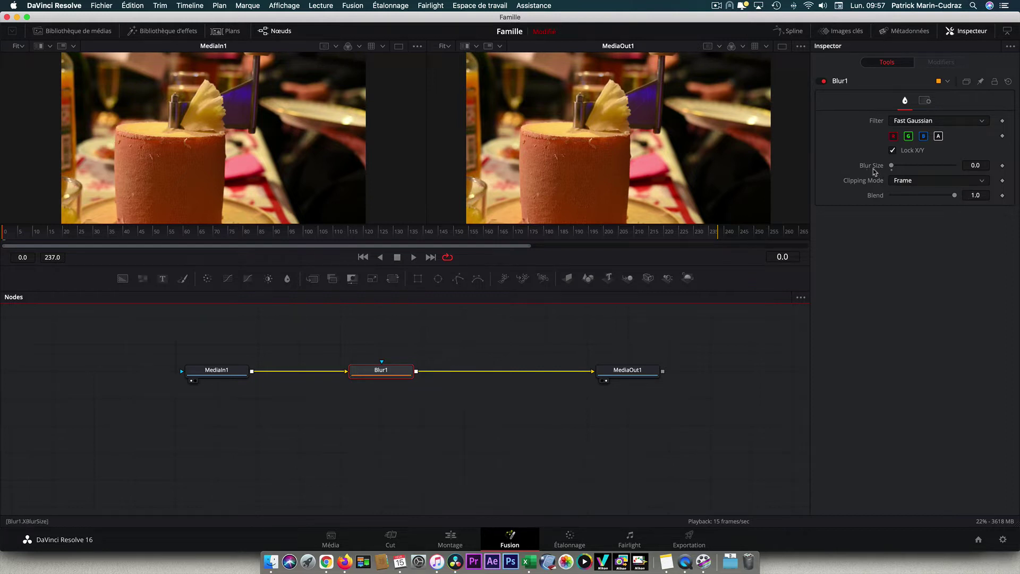
pyautogui.moveTo(892, 166); pyautogui.dragTo(906, 166)
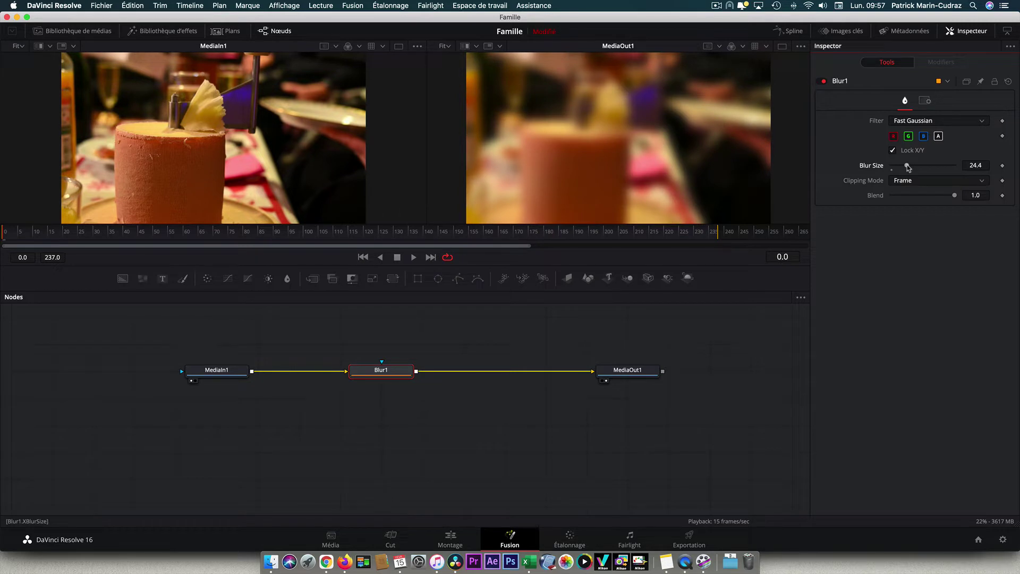
pyautogui.click(1002, 166)
pyautogui.moveTo(4, 234); pyautogui.dragTo(62, 234)
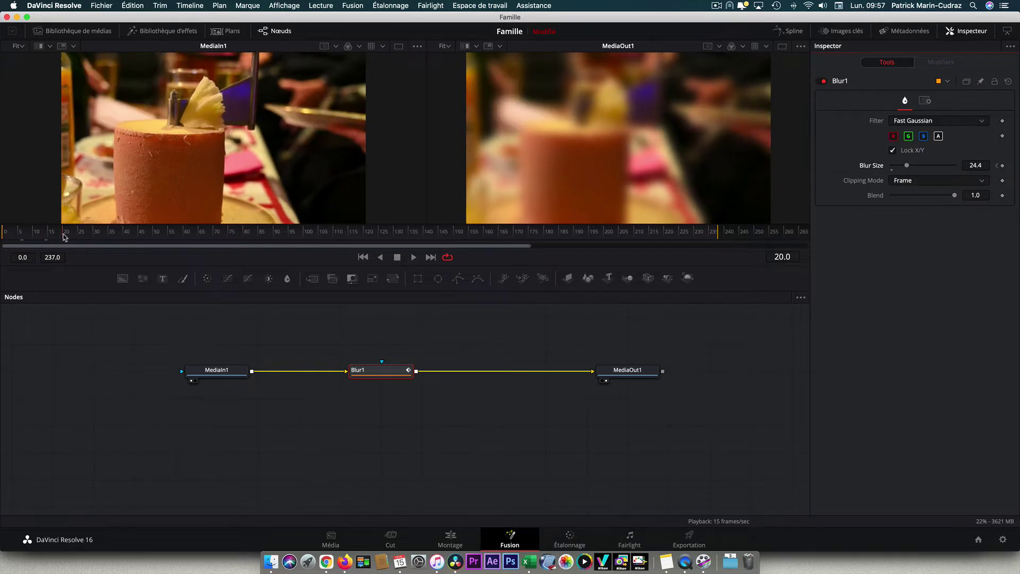
pyautogui.click(892, 168)
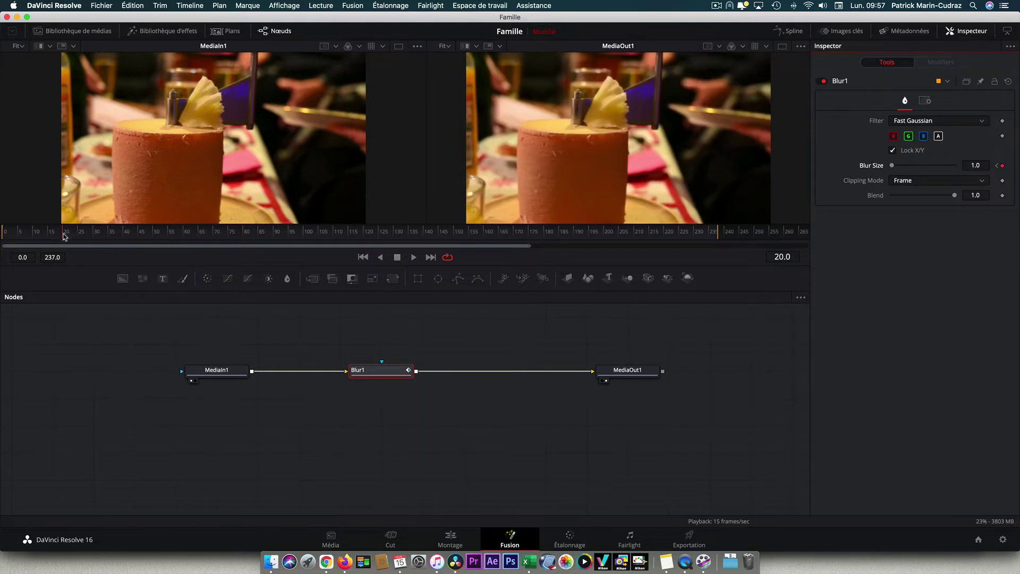
pyautogui.moveTo(64, 234); pyautogui.dragTo(4, 233)
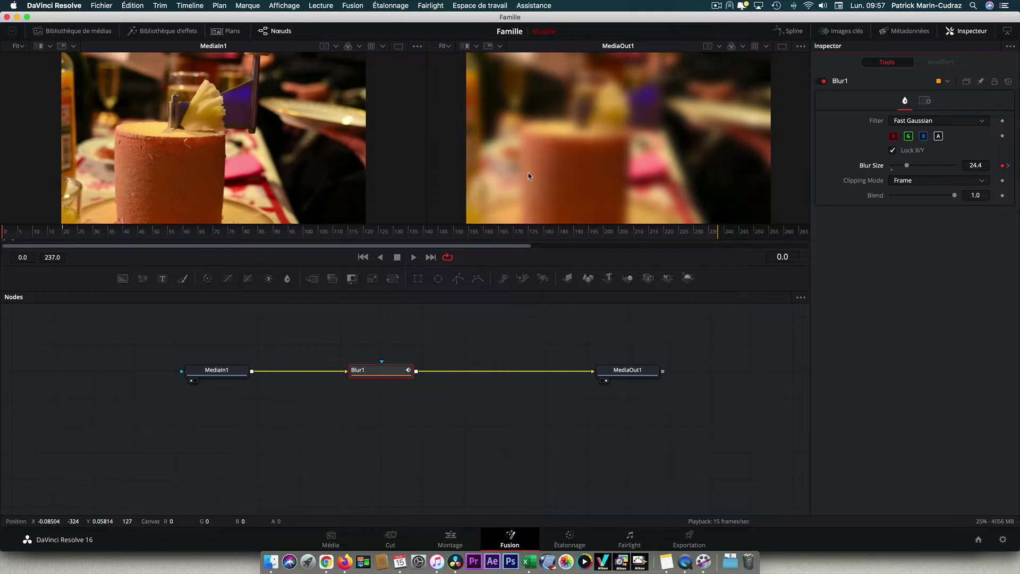
pyautogui.click(414, 258)
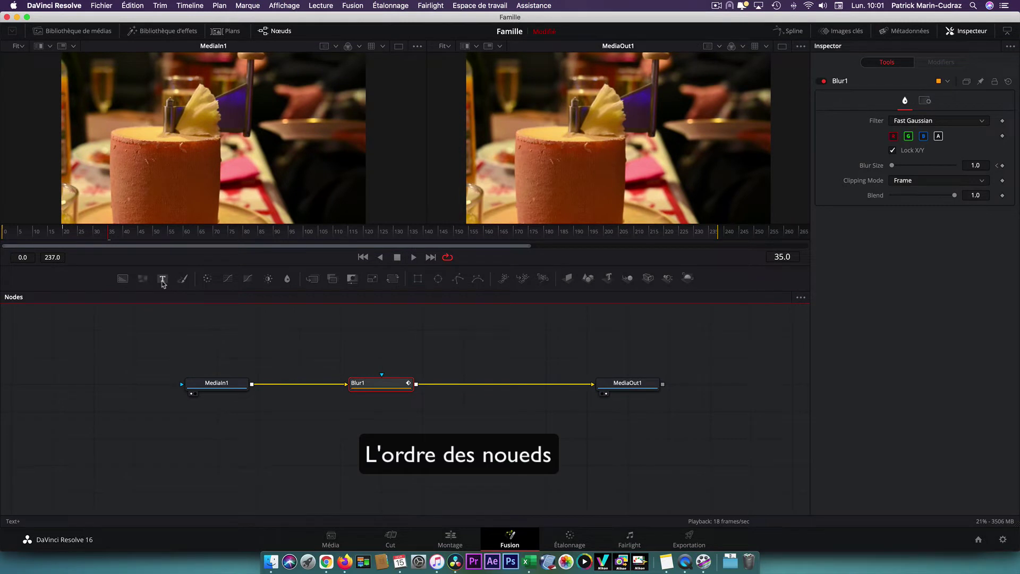
# - Add a Text+ node merged over the clip with the styled text 'Texte'
pyautogui.moveTo(163, 279); pyautogui.dragTo(257, 331)
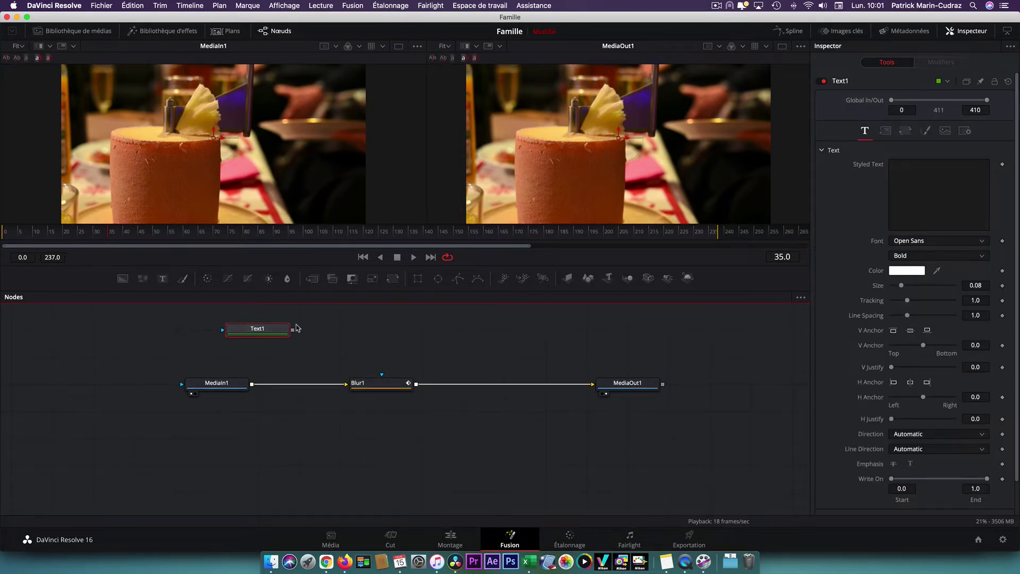
pyautogui.moveTo(293, 330); pyautogui.dragTo(252, 384)
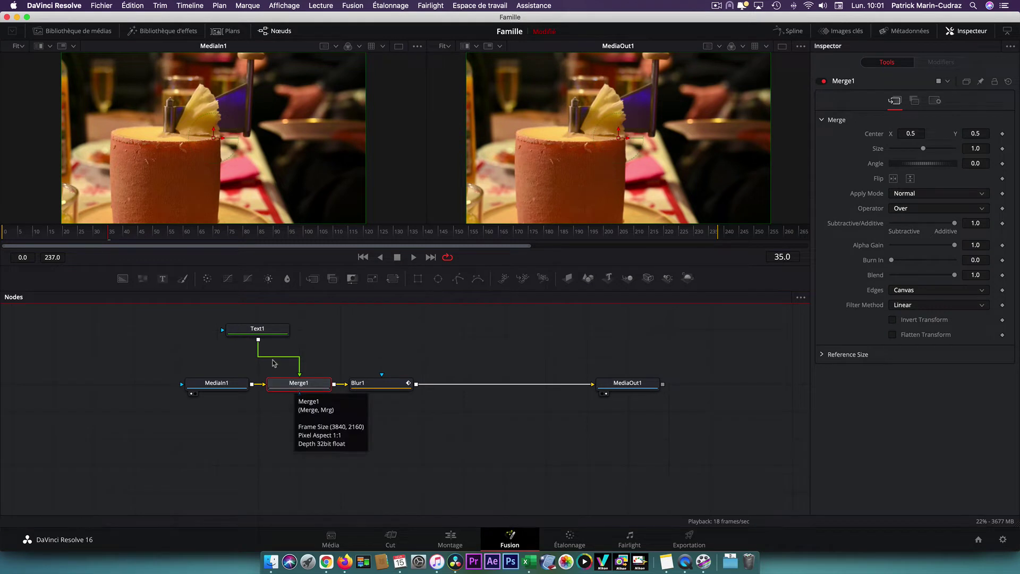
pyautogui.click(257, 330)
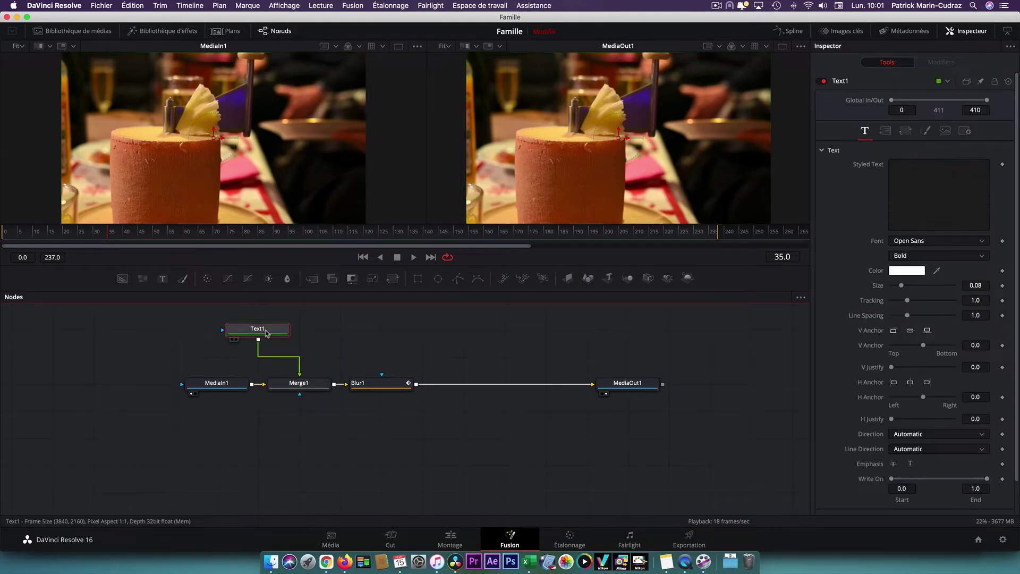
pyautogui.click(913, 170)
pyautogui.write('Texte')
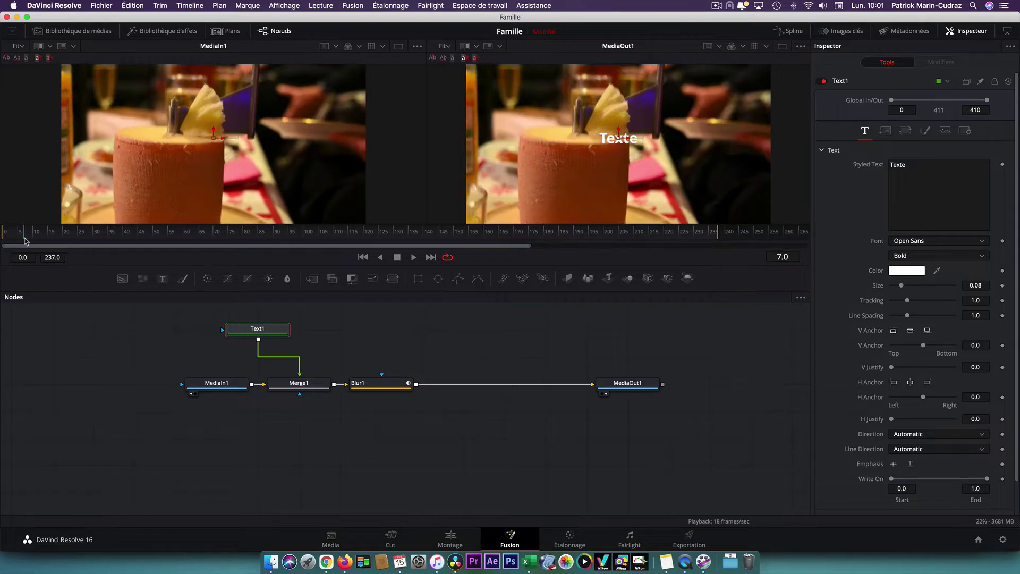
pyautogui.moveTo(109, 236)
pyautogui.mouseDown()
pyautogui.moveTo(16, 237)
pyautogui.moveTo(109, 237)
pyautogui.mouseUp()
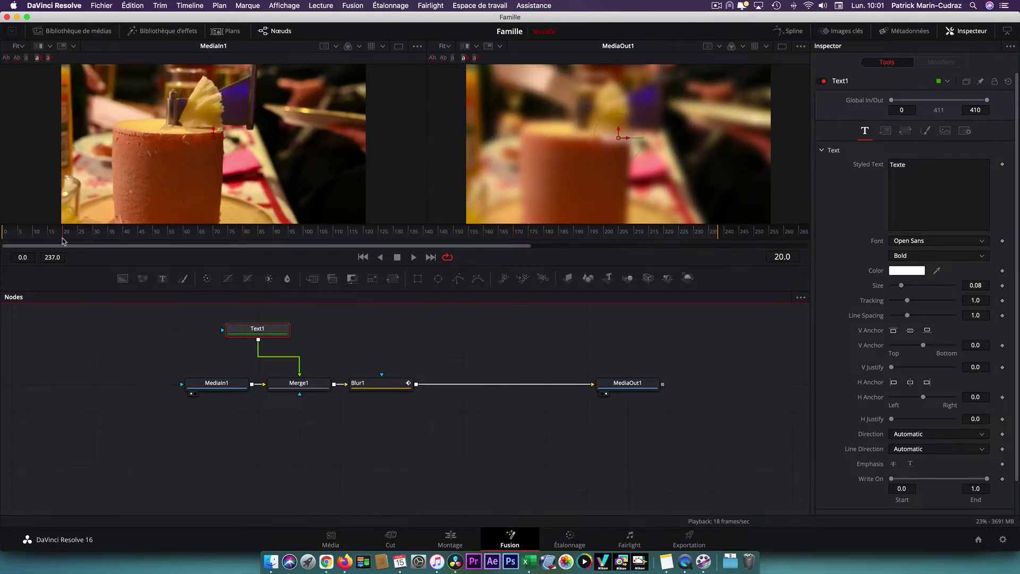
# - Delete the misplaced Merge1 so MediaIn1 feeds Blur1 directly
pyautogui.click(386, 387)
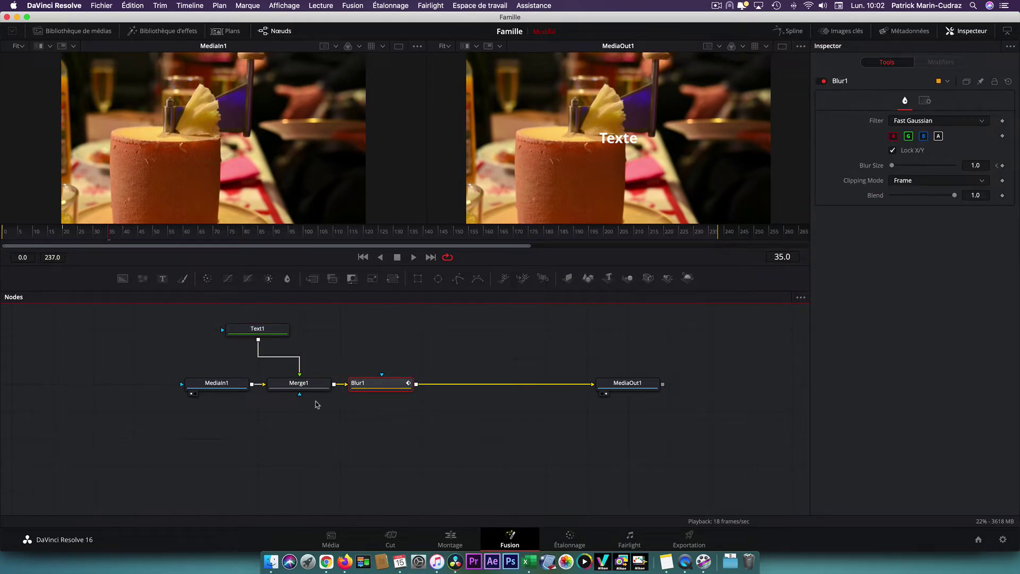
pyautogui.click(309, 388)
pyautogui.press('Delete')
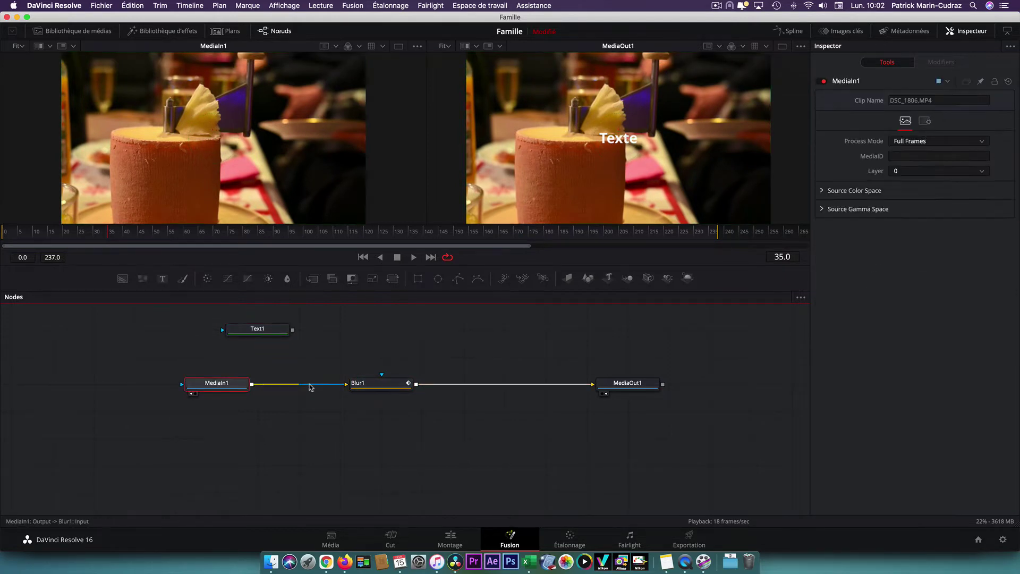
# - Merge Text1's 'Le Fromage' title over Blur1's output and preview it from the first frame
pyautogui.moveTo(293, 330); pyautogui.dragTo(417, 385)
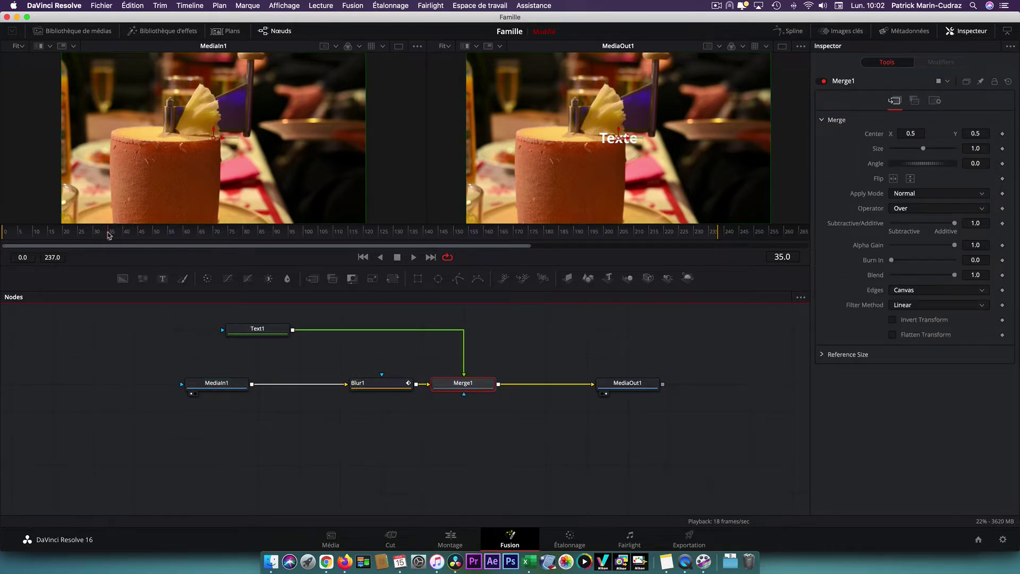
pyautogui.moveTo(121, 233); pyautogui.dragTo(2, 234)
pyautogui.press('space')
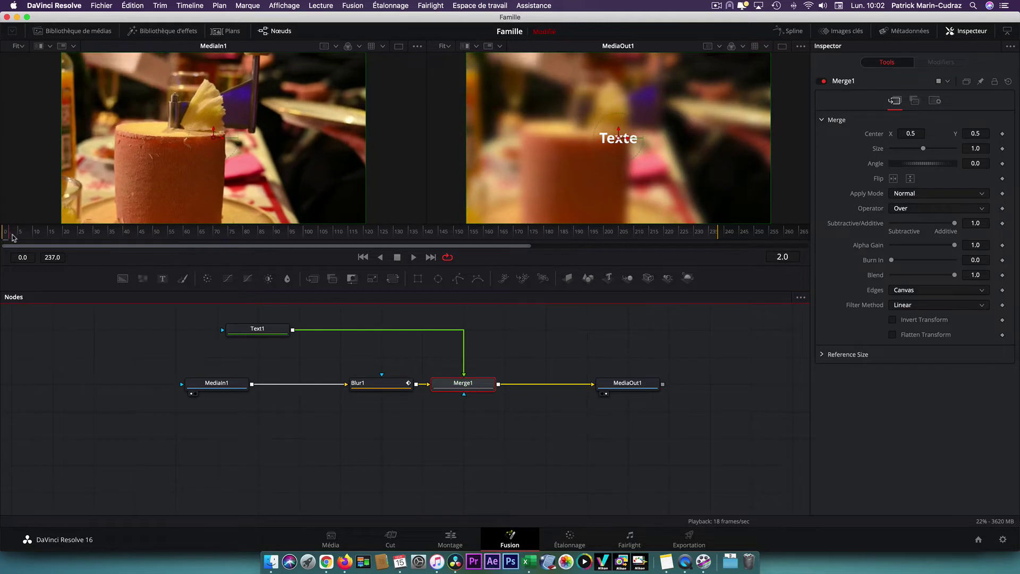
pyautogui.click(373, 383)
pyautogui.moveTo(469, 390)
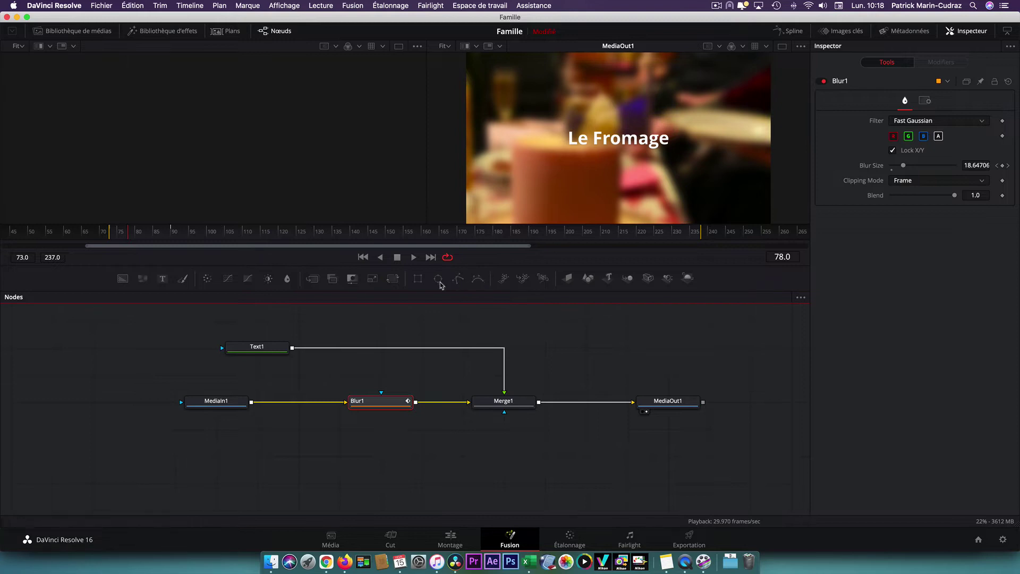
# - Mask Blur1 with an inverted Rectangle, 0.37 wide and 0.209302 high, around the title
pyautogui.click(418, 282)
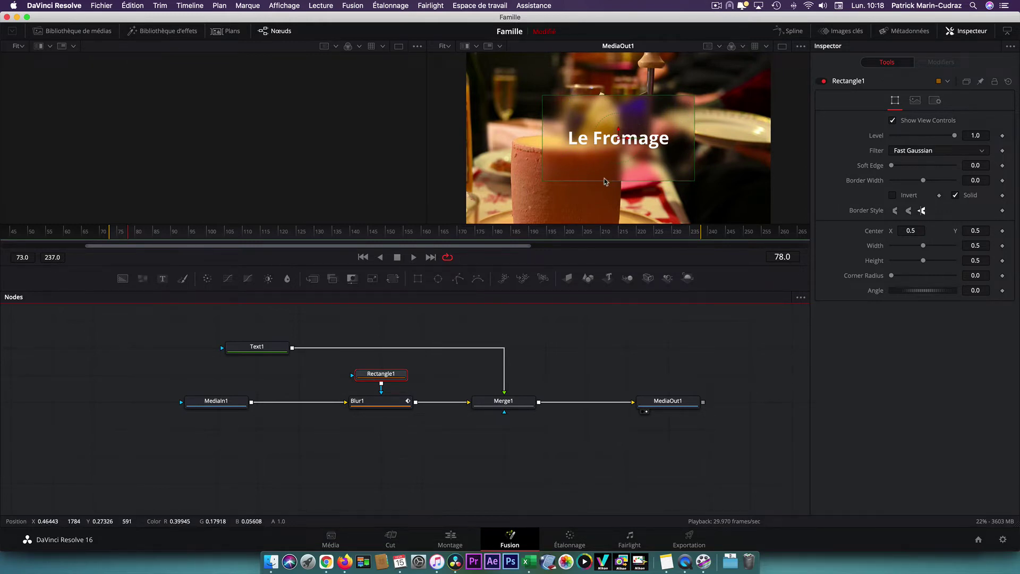
pyautogui.click(373, 407)
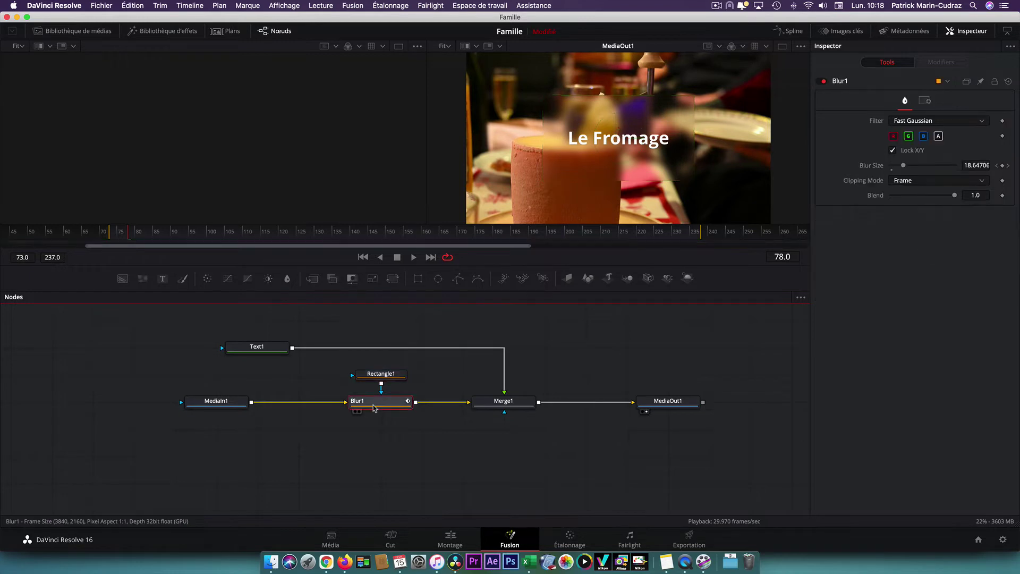
pyautogui.click(392, 376)
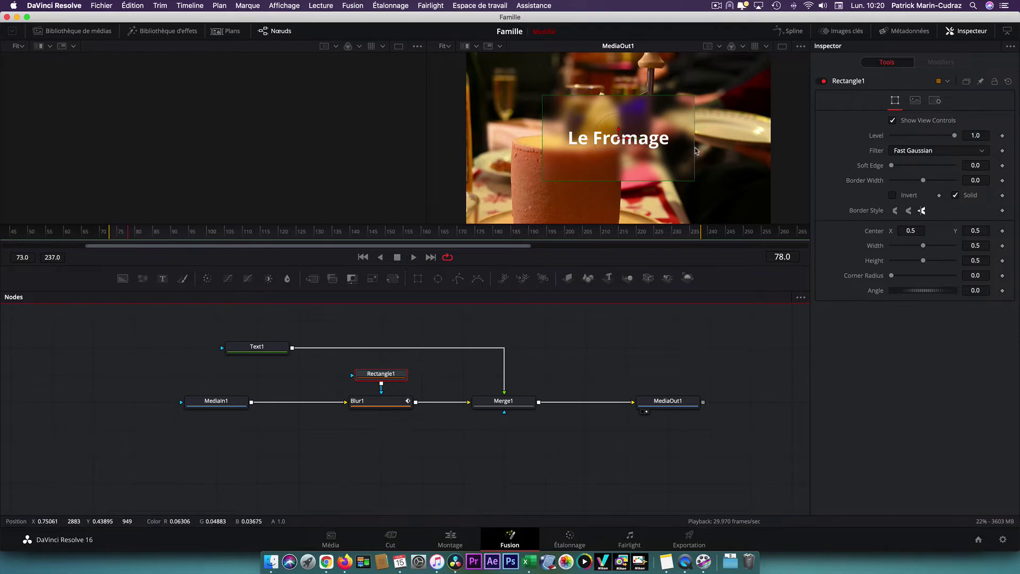
pyautogui.moveTo(694, 154)
pyautogui.mouseDown()
pyautogui.moveTo(637, 172)
pyautogui.moveTo(638, 157)
pyautogui.mouseUp()
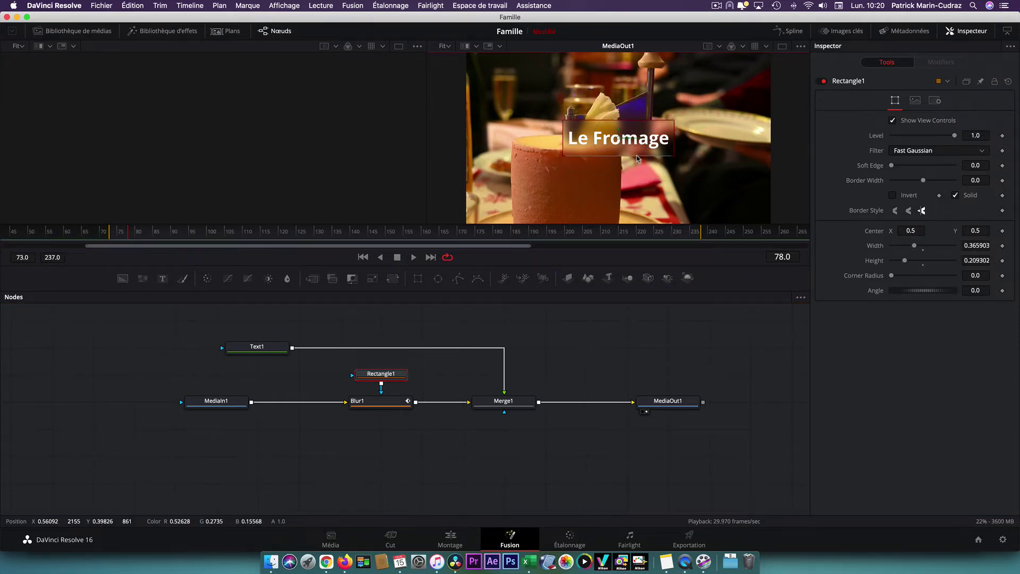
pyautogui.click(922, 251)
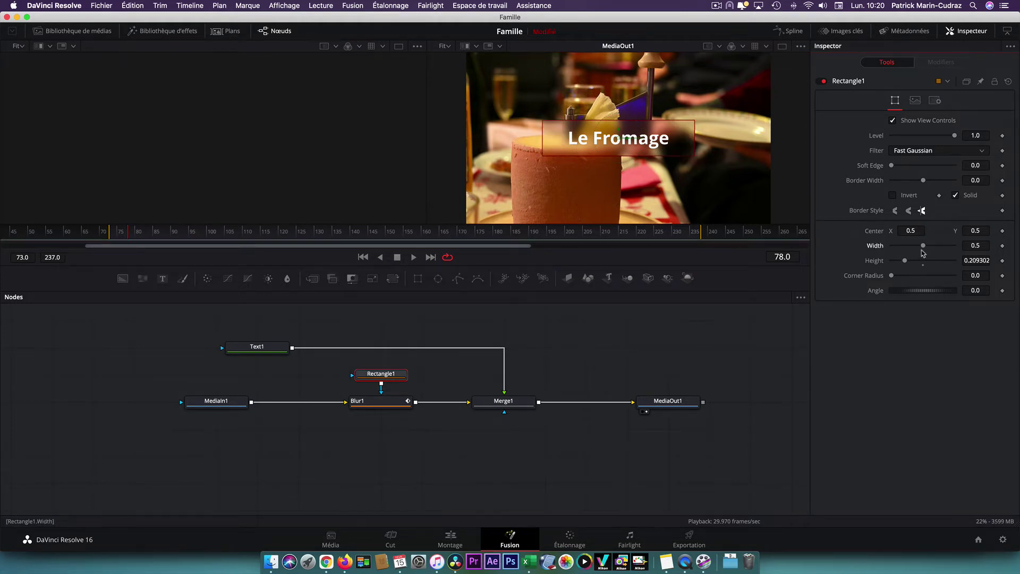
pyautogui.moveTo(923, 246); pyautogui.dragTo(915, 246)
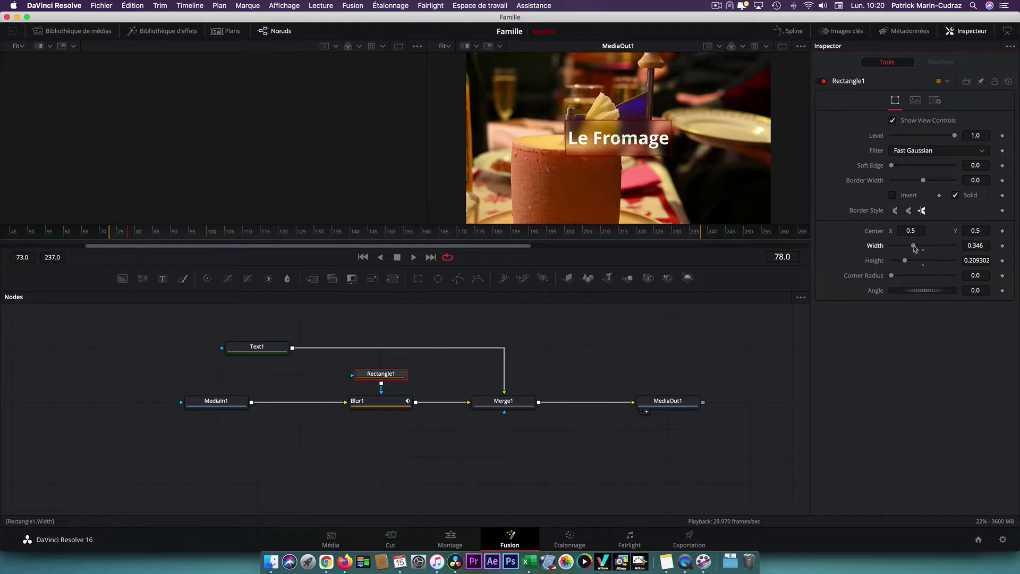
pyautogui.click(394, 379)
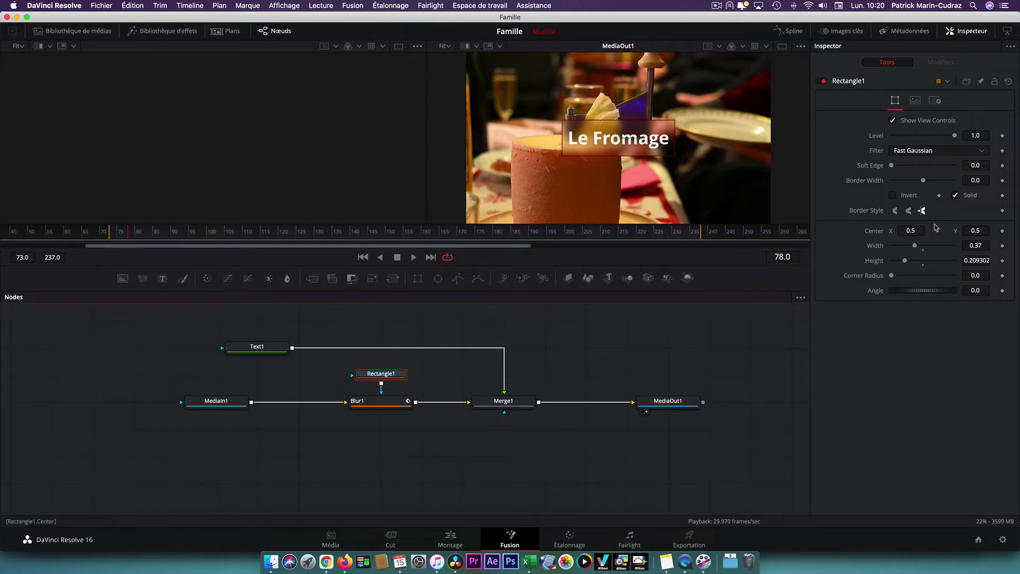
pyautogui.click(893, 196)
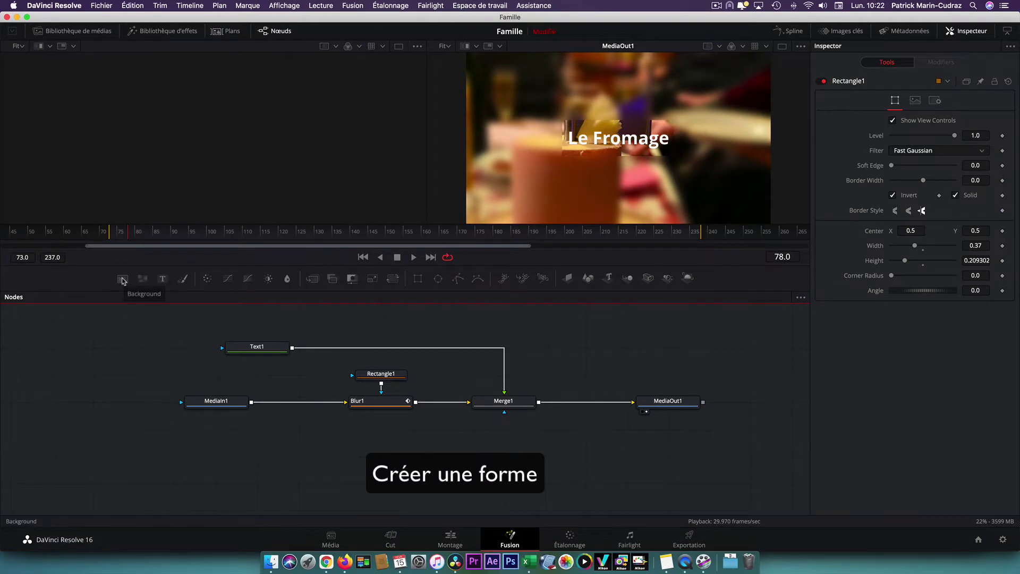
# - Add a Background node masked by Rectangle2 and make its colour red (R 0.63, G/B 0.14049)
pyautogui.moveTo(122, 279); pyautogui.dragTo(72, 366)
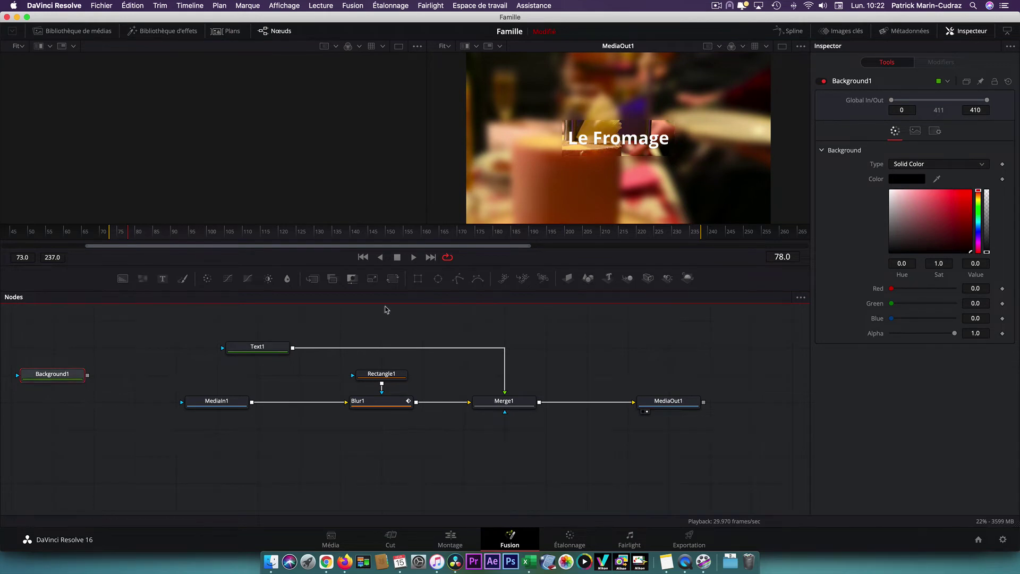
pyautogui.click(417, 279)
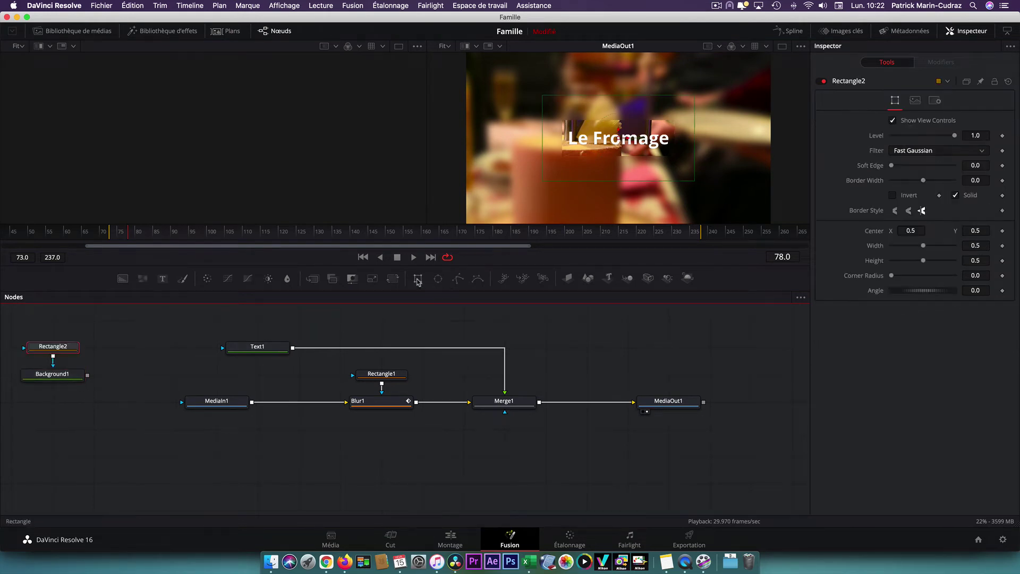
pyautogui.click(69, 379)
pyautogui.press('1')
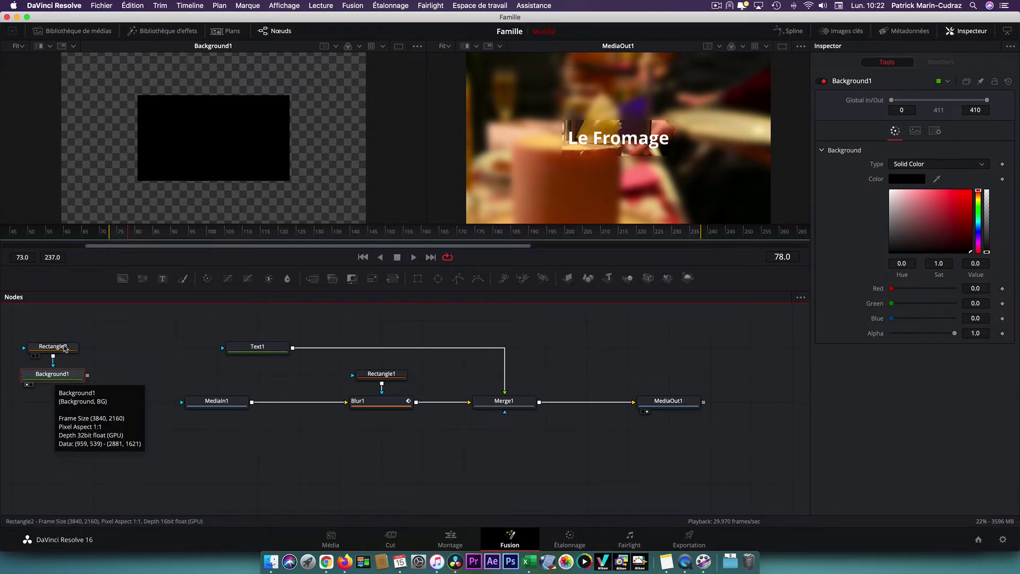
pyautogui.click(65, 346)
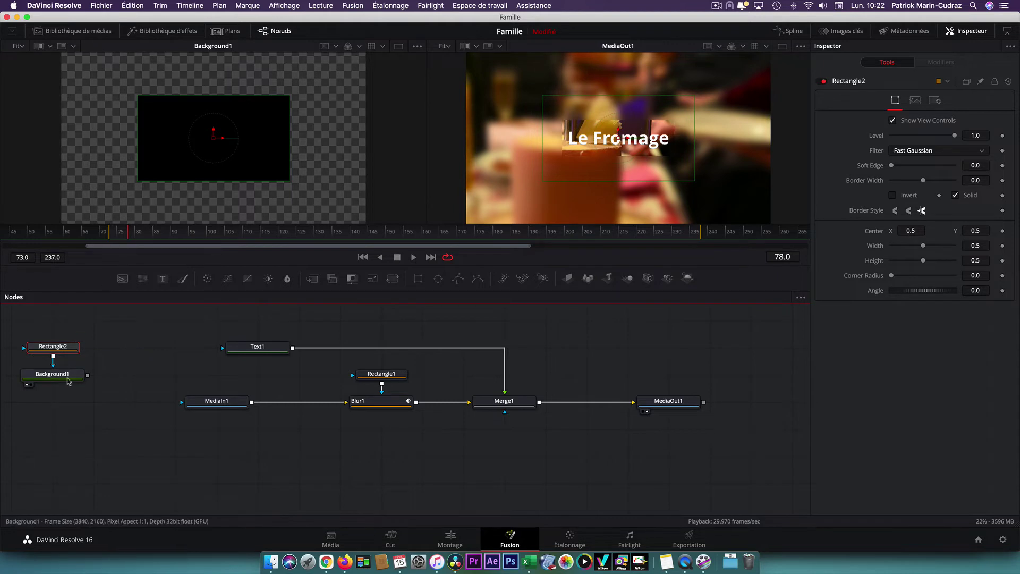
pyautogui.click(67, 379)
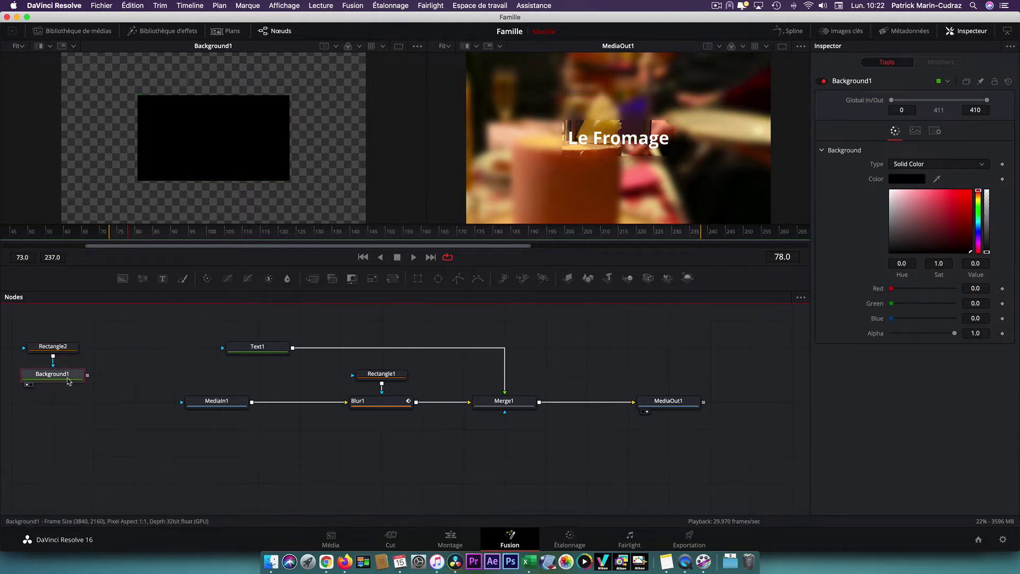
pyautogui.moveTo(937, 218); pyautogui.dragTo(953, 214)
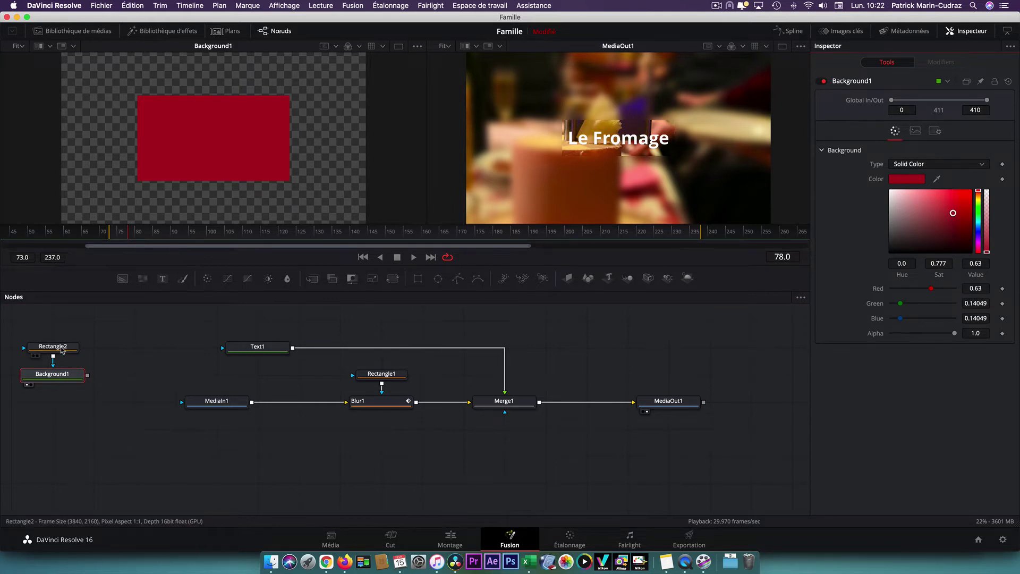
# - Turn Rectangle2 into a hollow 0.005 border, 0.37 × 0.209302, and select it with Background1
pyautogui.click(61, 348)
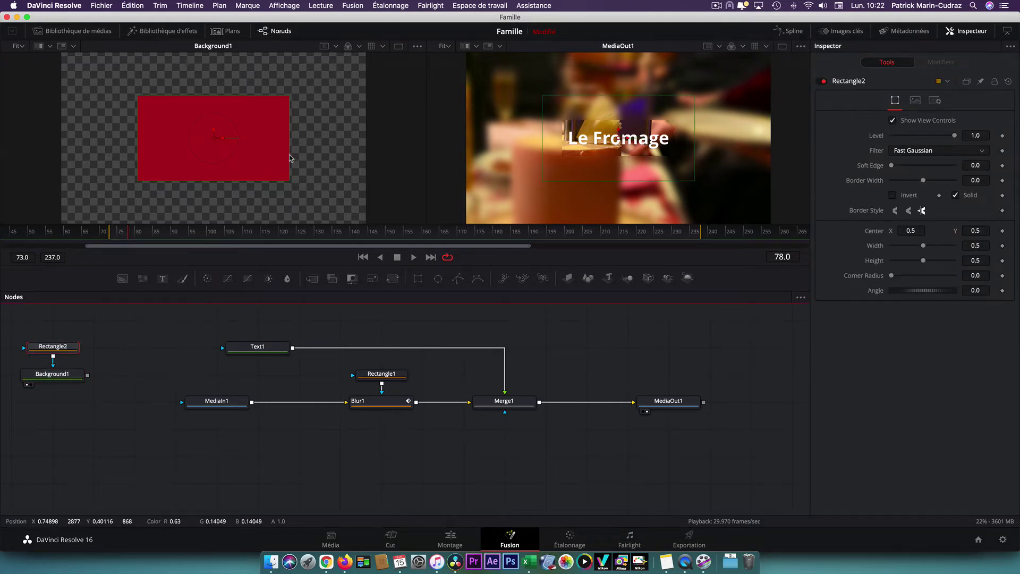
pyautogui.moveTo(289, 159); pyautogui.dragTo(274, 160)
pyautogui.moveTo(219, 182); pyautogui.dragTo(220, 170)
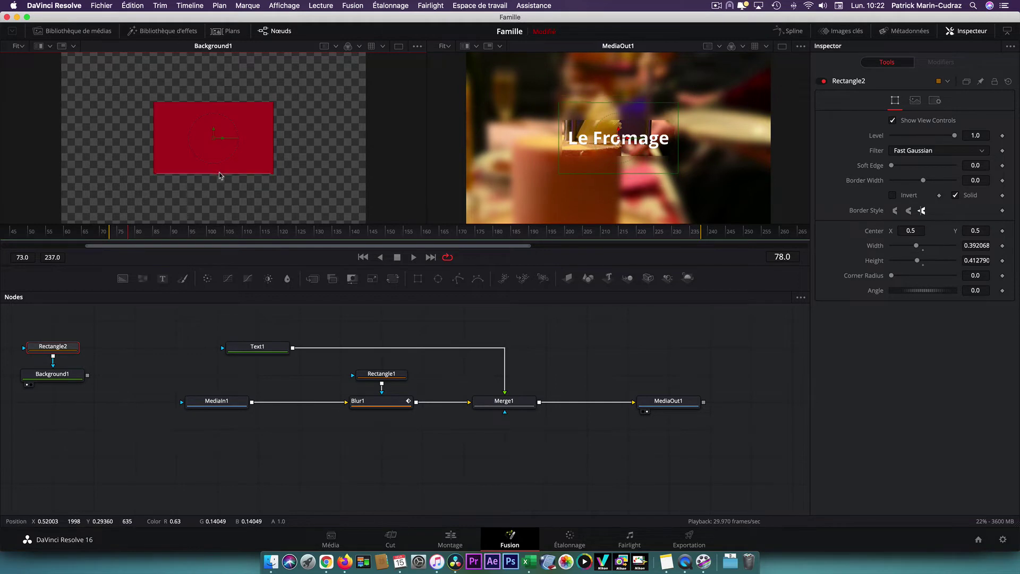
pyautogui.click(58, 349)
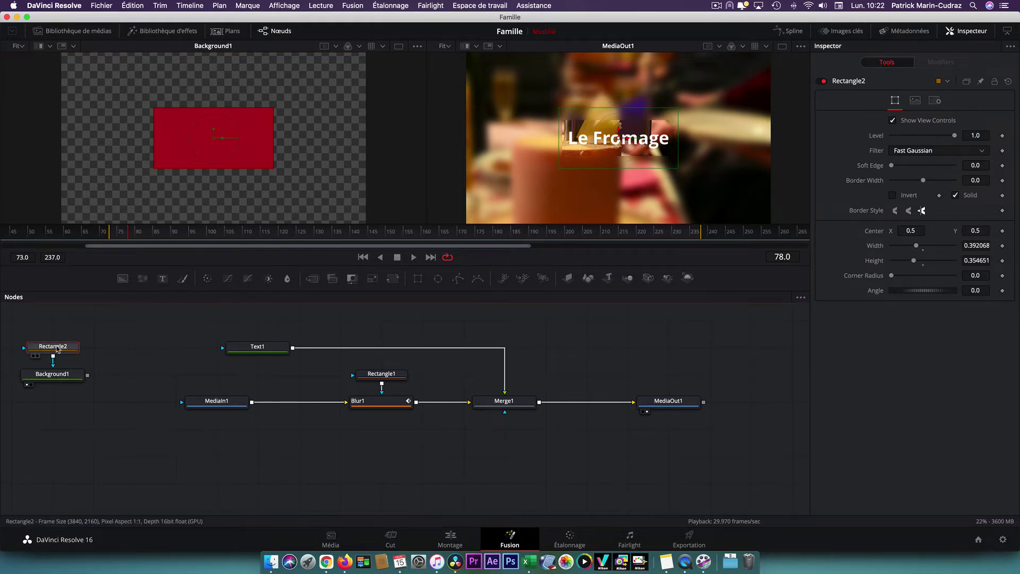
pyautogui.click(956, 195)
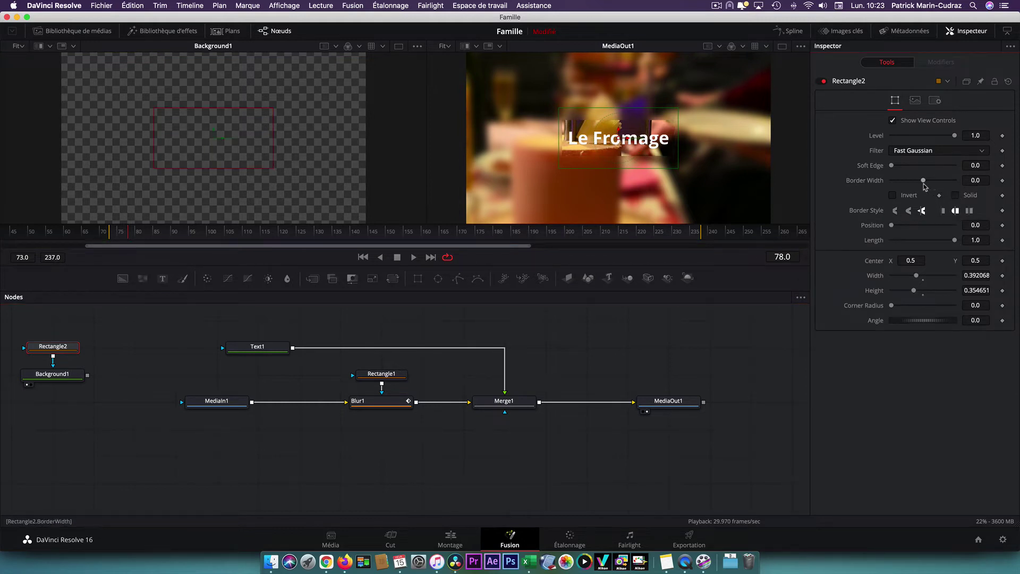
pyautogui.moveTo(924, 182); pyautogui.dragTo(924, 182)
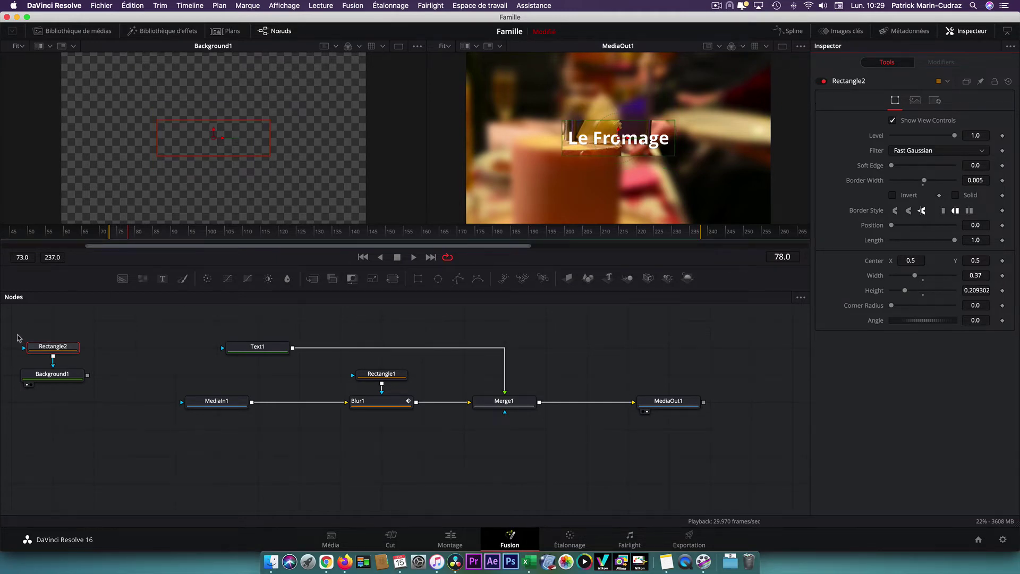
pyautogui.moveTo(18, 336)
pyautogui.mouseDown()
pyautogui.moveTo(83, 391)
pyautogui.moveTo(597, 368)
pyautogui.mouseUp()
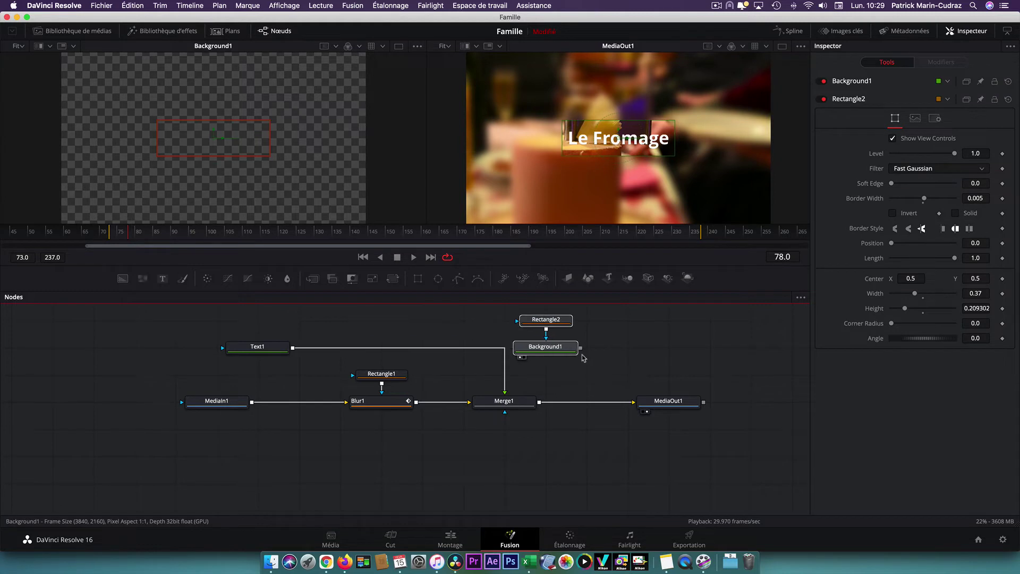
# - Add Merge2 after Merge1 with Background1's red outline as foreground, shown in the right viewer
pyautogui.click(597, 368)
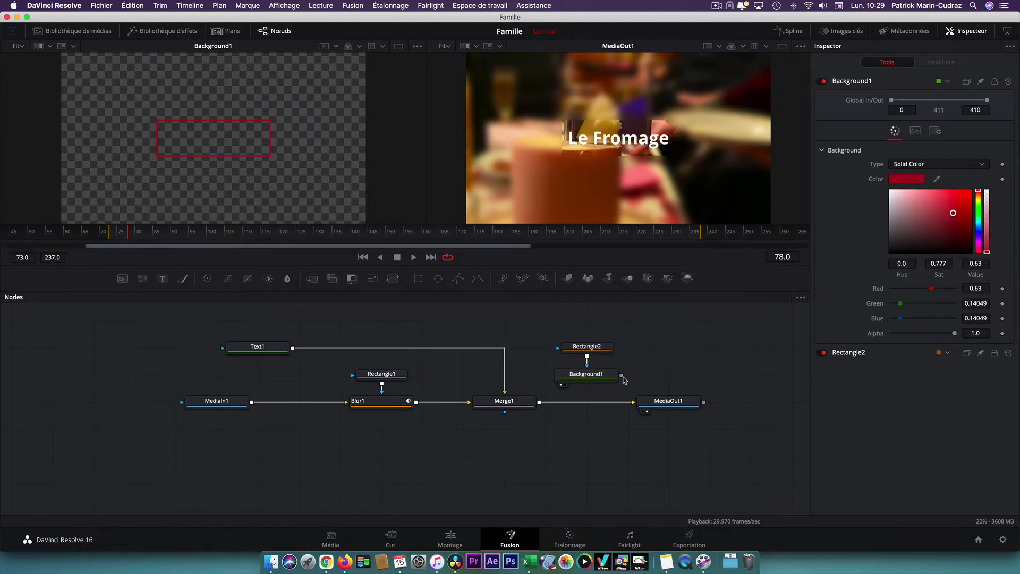
pyautogui.moveTo(621, 376); pyautogui.dragTo(539, 403)
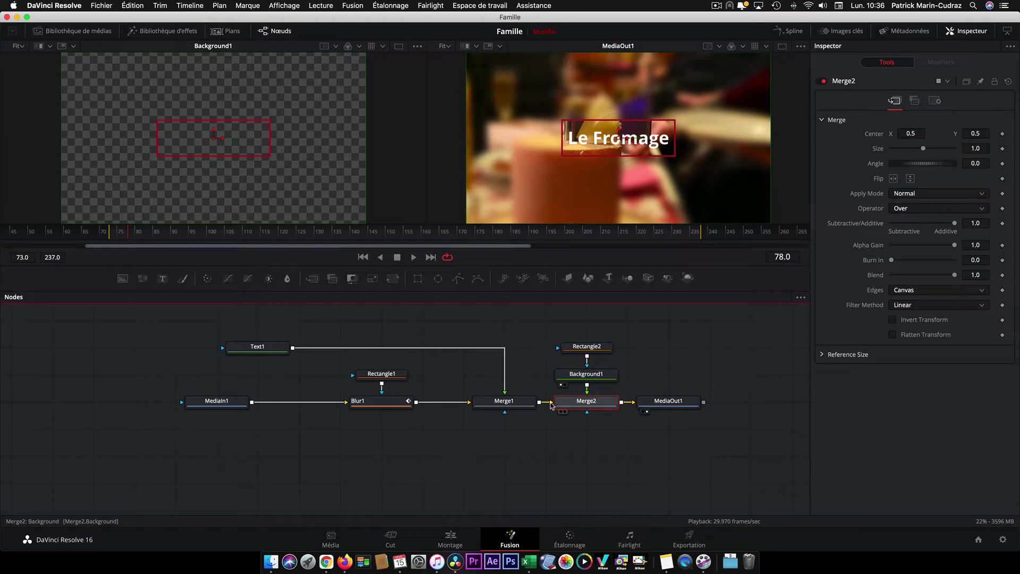
pyautogui.moveTo(551, 405); pyautogui.dragTo(543, 416)
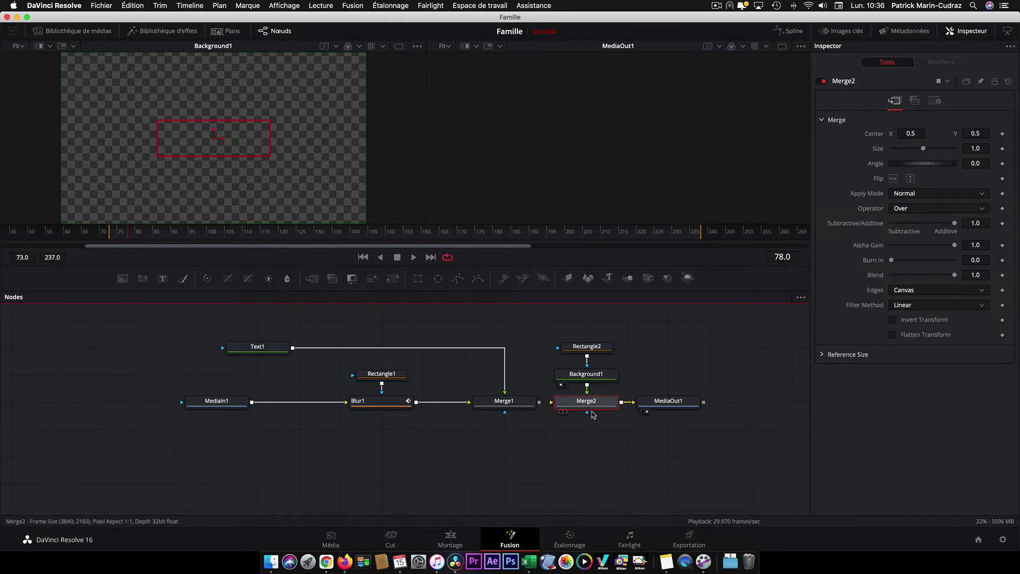
pyautogui.press('2')
pyautogui.moveTo(587, 385)
pyautogui.mouseDown()
pyautogui.moveTo(554, 391)
pyautogui.moveTo(553, 405)
pyautogui.mouseUp()
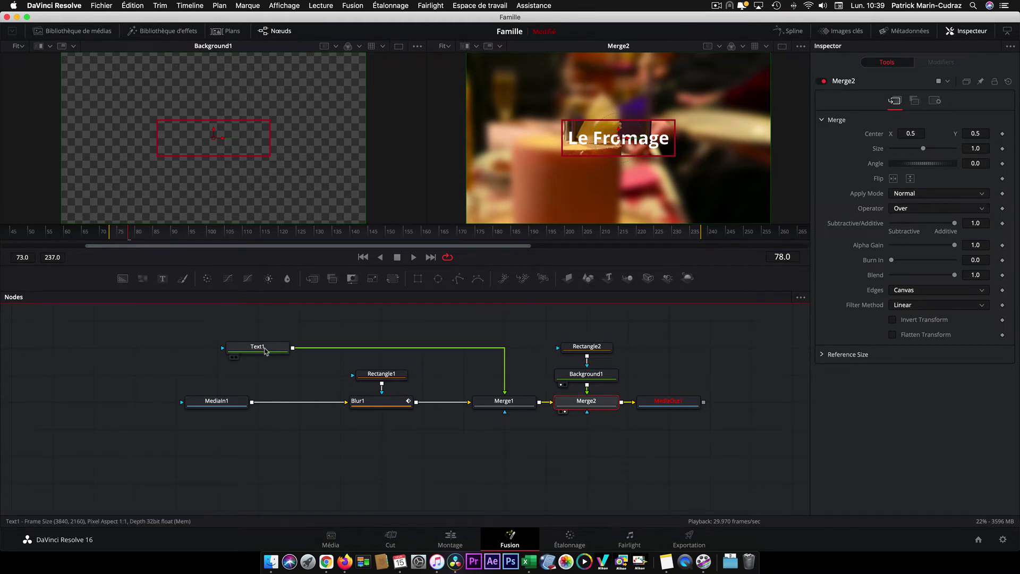
# - Rename Text1 to Fromage and Rectangle2 to RectangleRouge, then begin renaming Background1
pyautogui.click(265, 350)
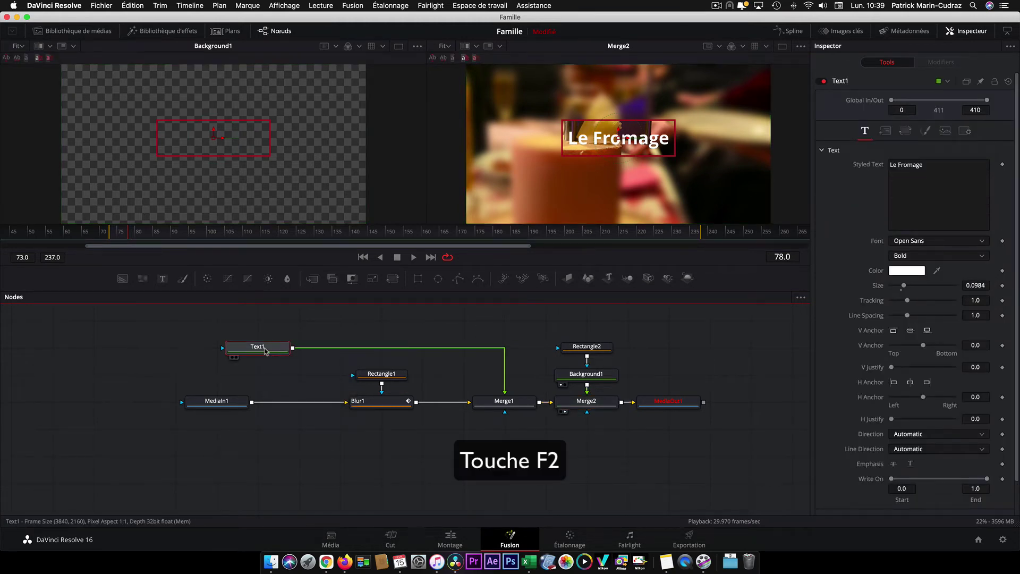
pyautogui.press('F2')
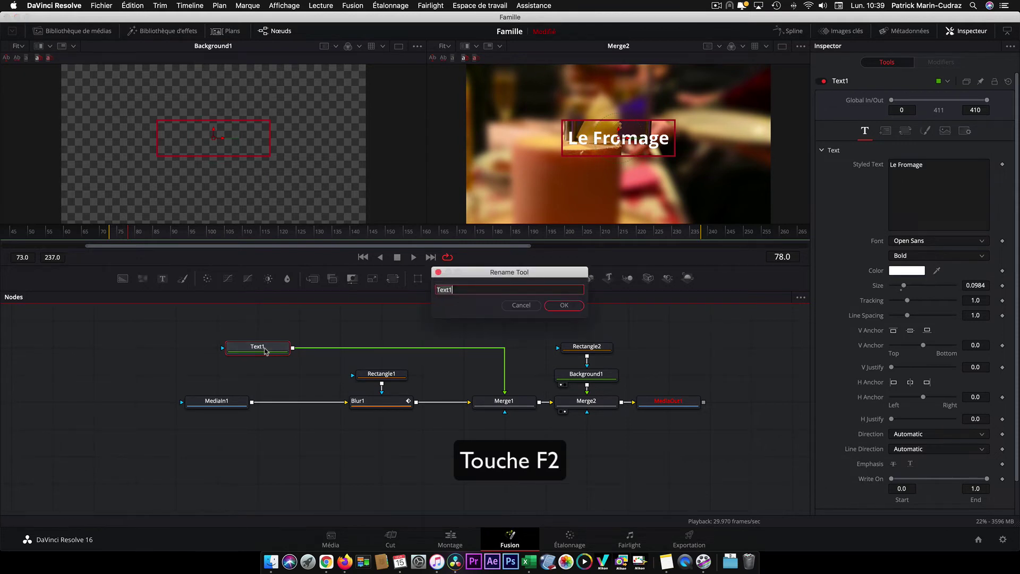
pyautogui.write('Fromage')
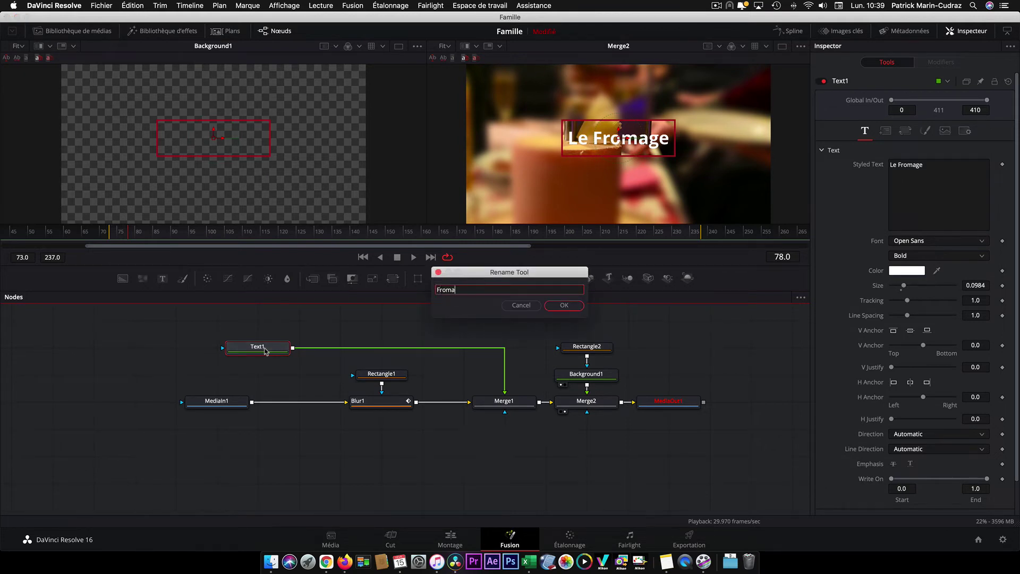
pyautogui.press('Return')
pyautogui.click(590, 348)
pyautogui.press('F2')
pyautogui.write('RectangleRouge')
pyautogui.press('Return')
pyautogui.click(587, 375)
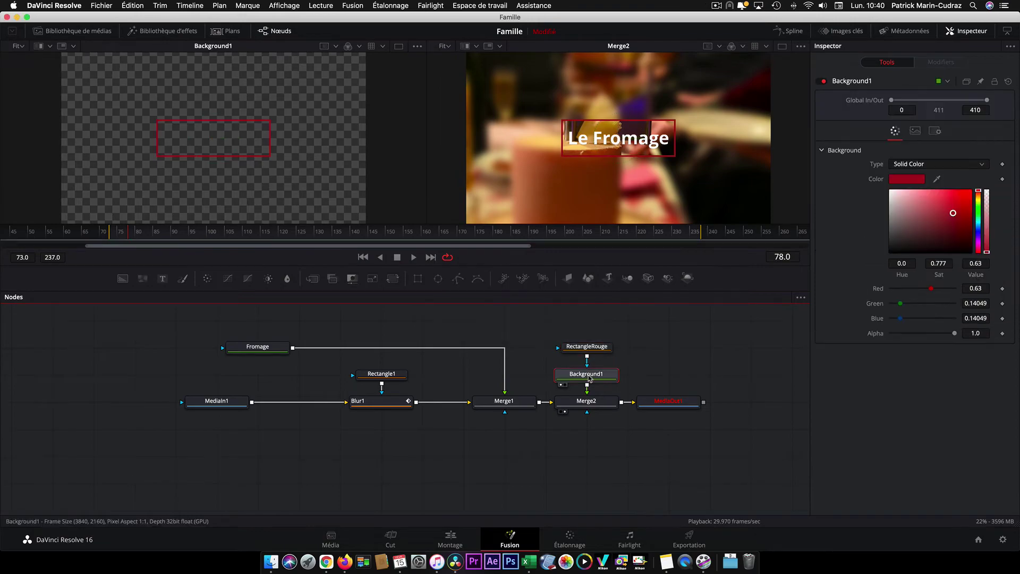
pyautogui.press('F2')
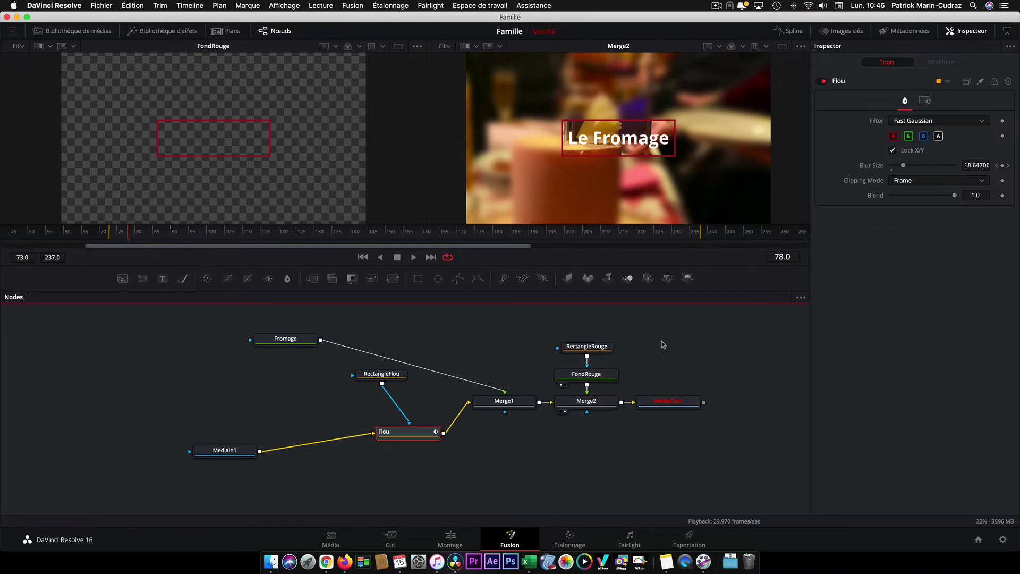
# - Turn on a grid behind the nodes in the Fusion node editor
pyautogui.rightClick(692, 351)
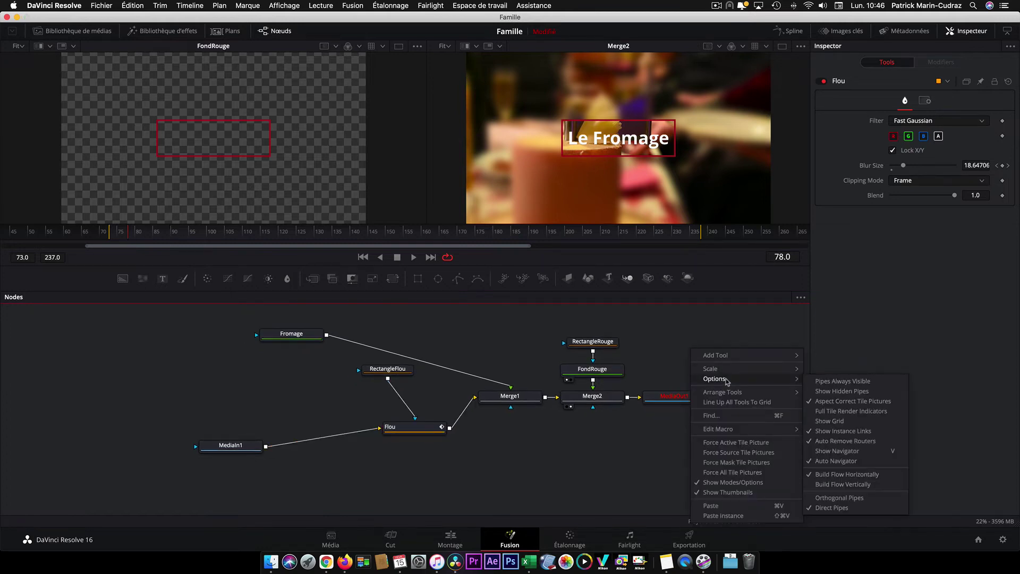
pyautogui.moveTo(796, 395)
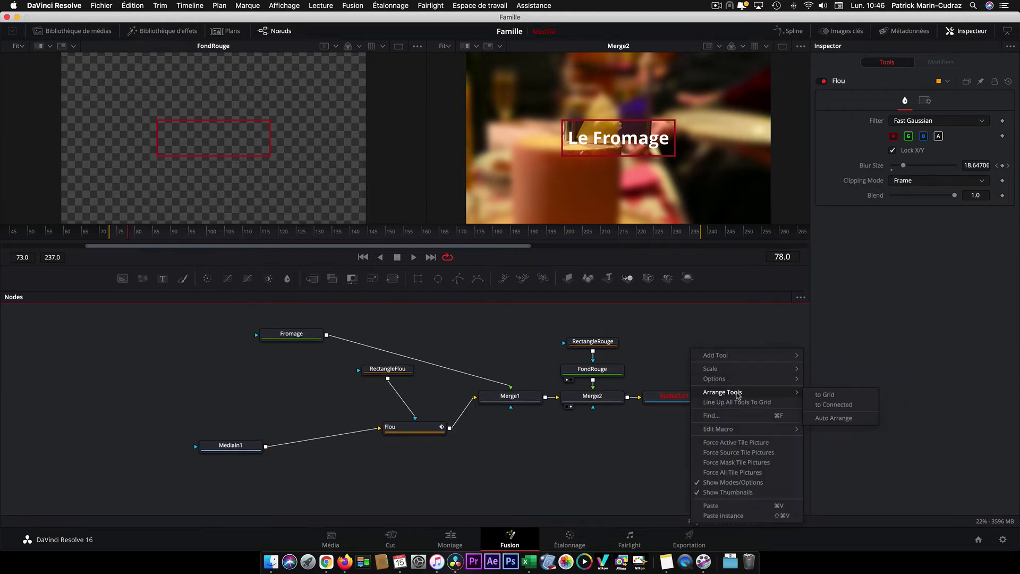
pyautogui.click(813, 398)
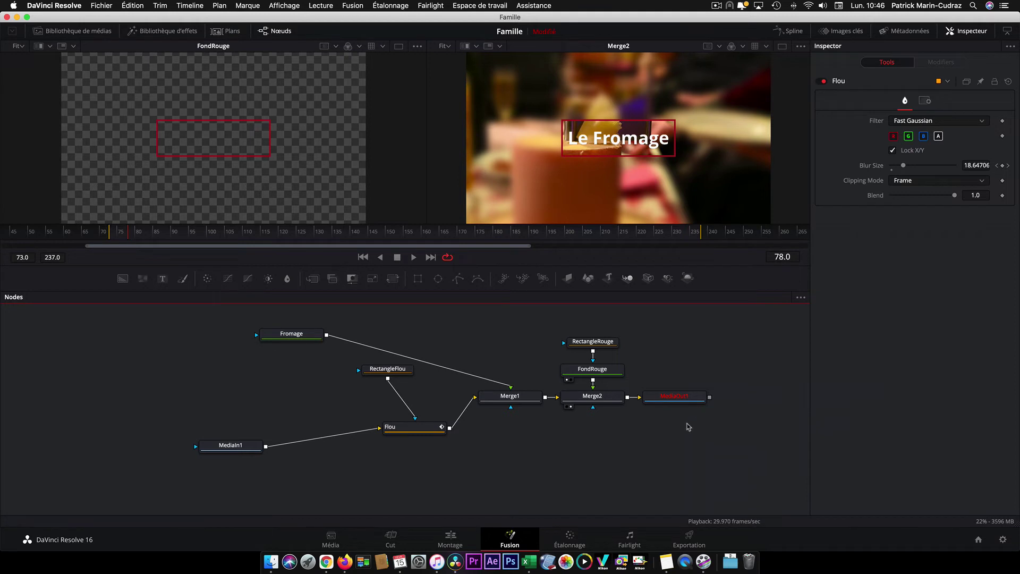
pyautogui.rightClick(688, 427)
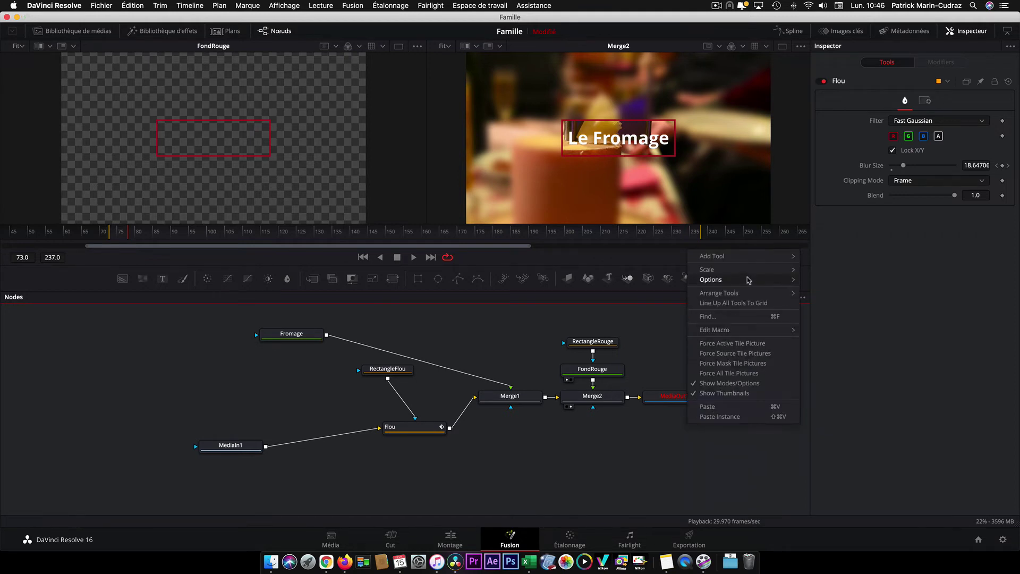
pyautogui.moveTo(743, 286)
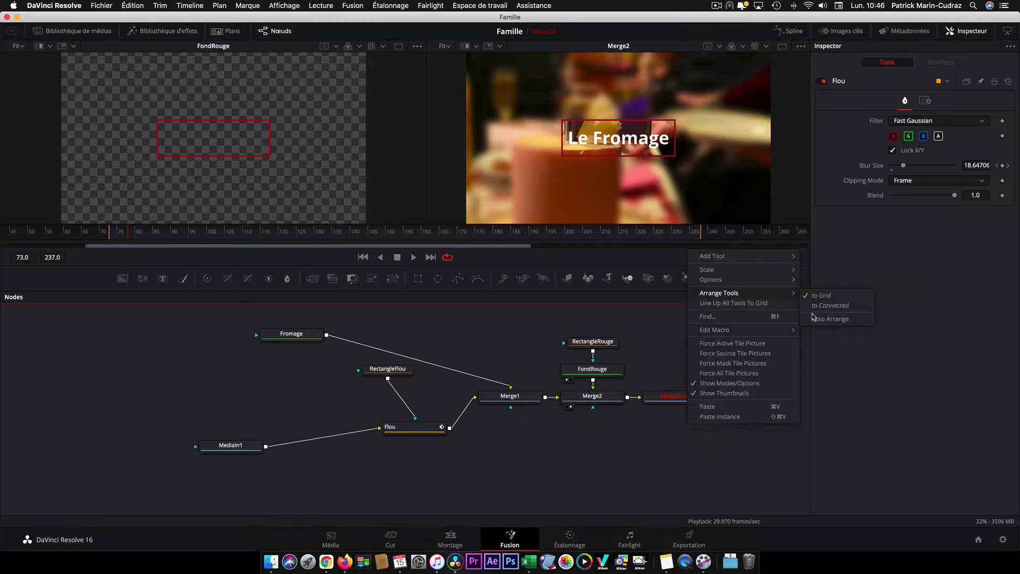
pyautogui.click(811, 319)
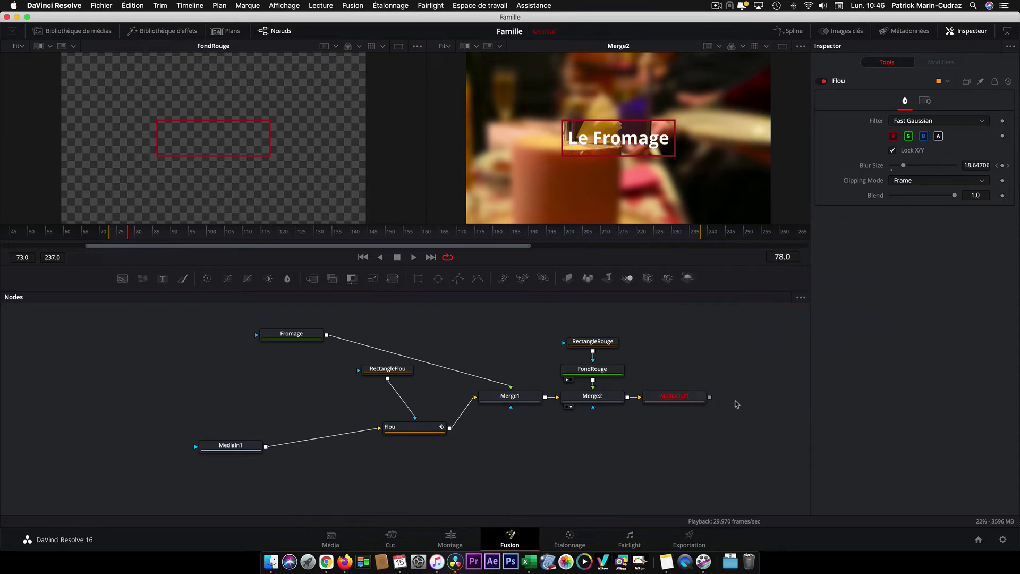
pyautogui.rightClick(686, 444)
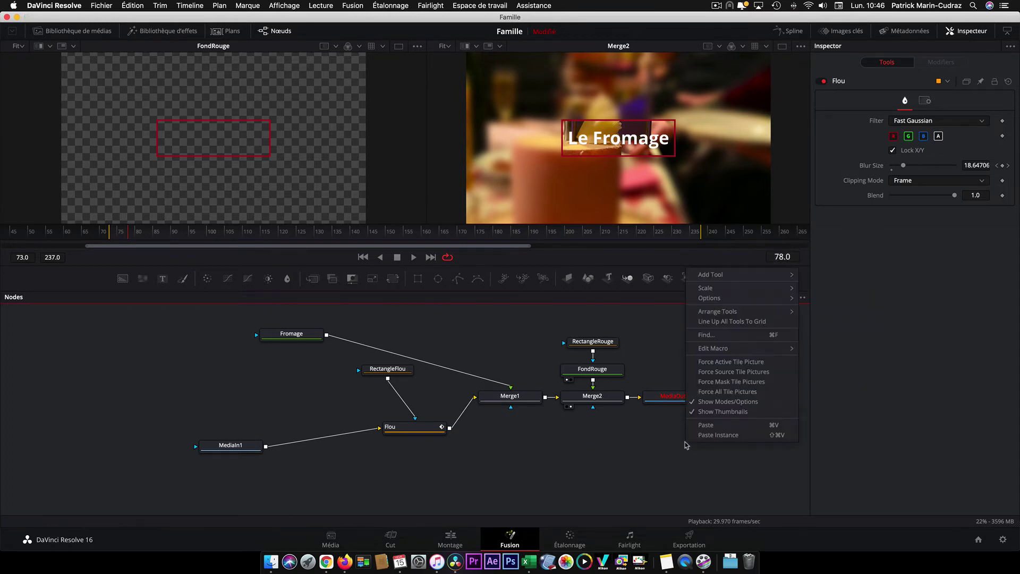
pyautogui.moveTo(723, 348)
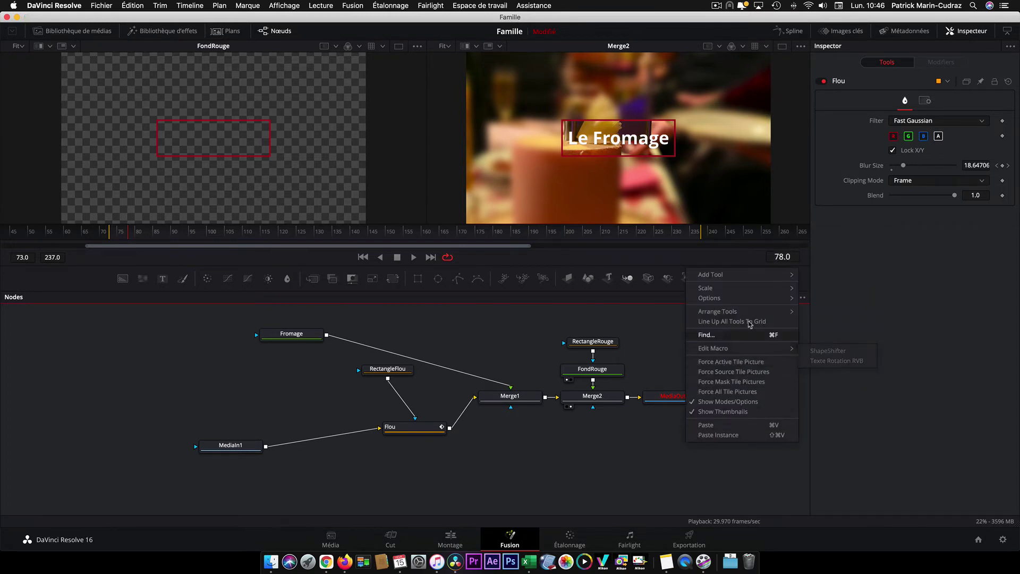
pyautogui.moveTo(755, 299)
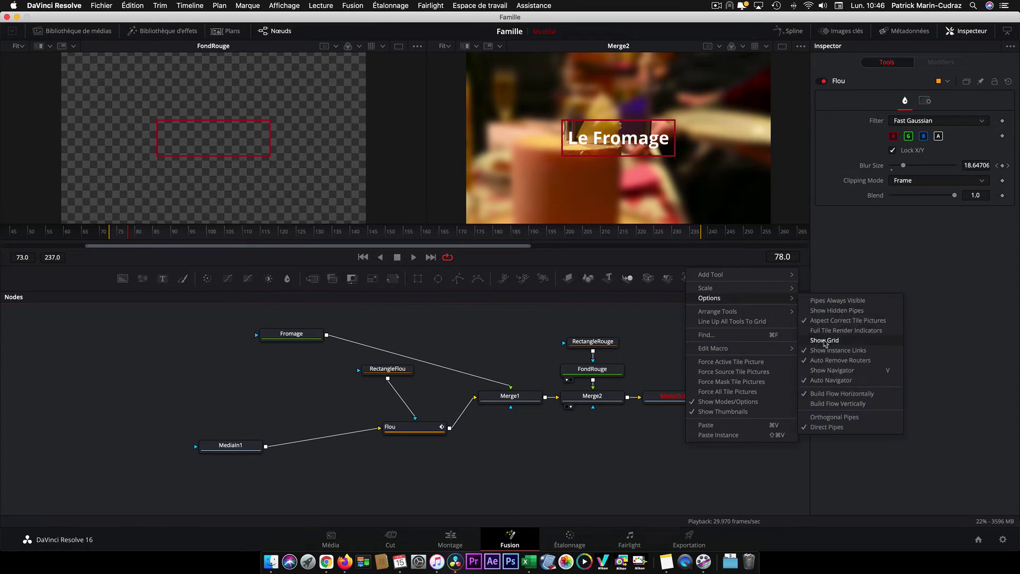
pyautogui.click(824, 341)
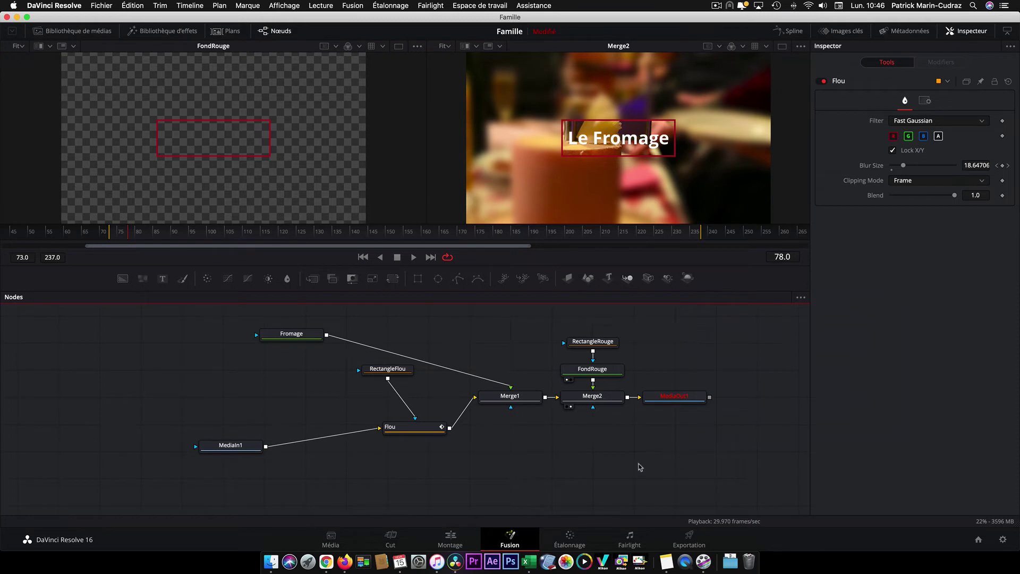
# - Draw the node connections as right-angled pipes
pyautogui.rightClick(639, 467)
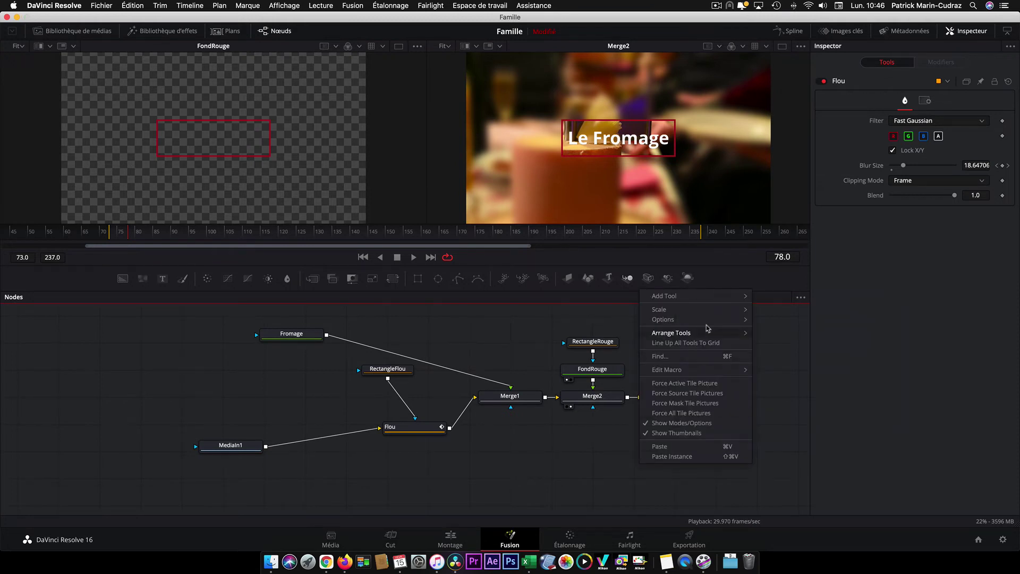
pyautogui.moveTo(707, 319)
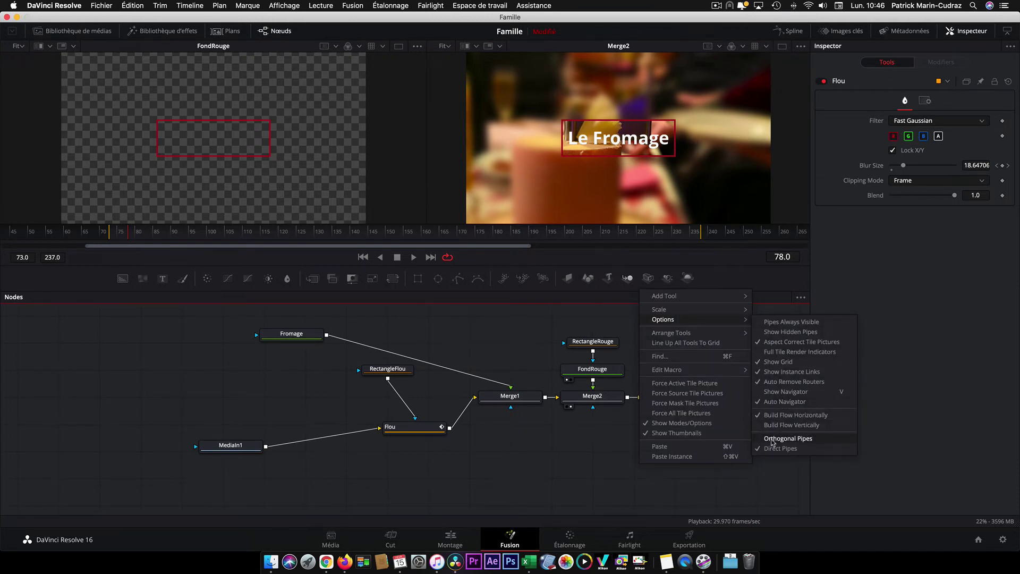
pyautogui.click(777, 440)
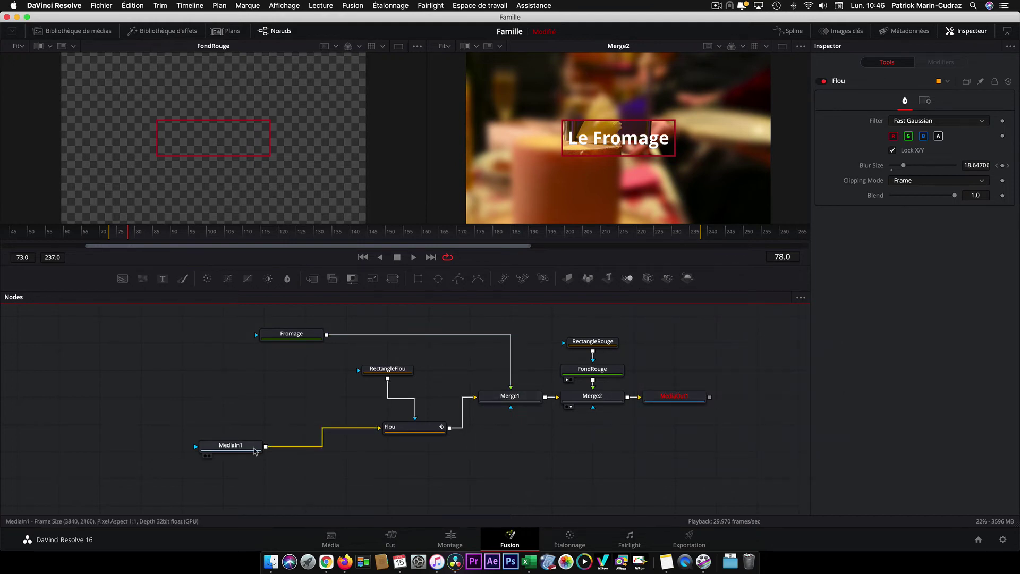
# - Align MediaIn1 with Flou, place Fromage above Merge1, and select RectangleFlou
pyautogui.moveTo(251, 448); pyautogui.dragTo(285, 427)
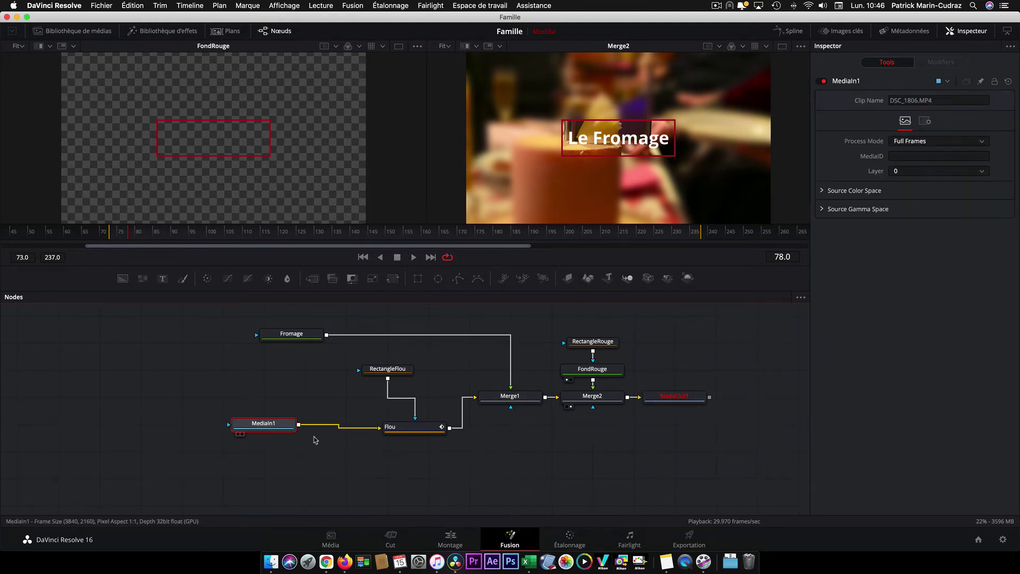
pyautogui.moveTo(402, 431); pyautogui.dragTo(416, 428)
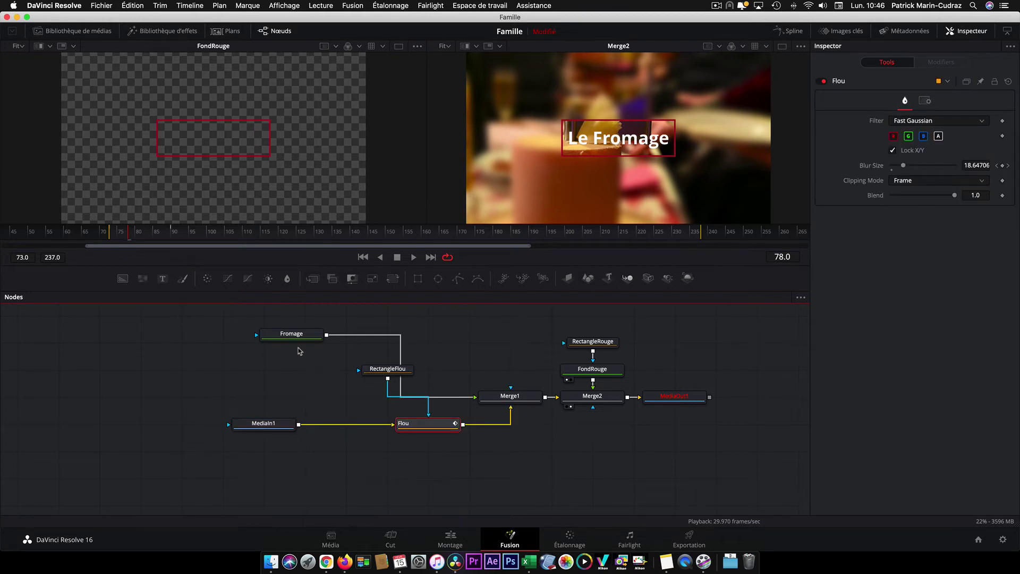
pyautogui.moveTo(296, 335); pyautogui.dragTo(516, 344)
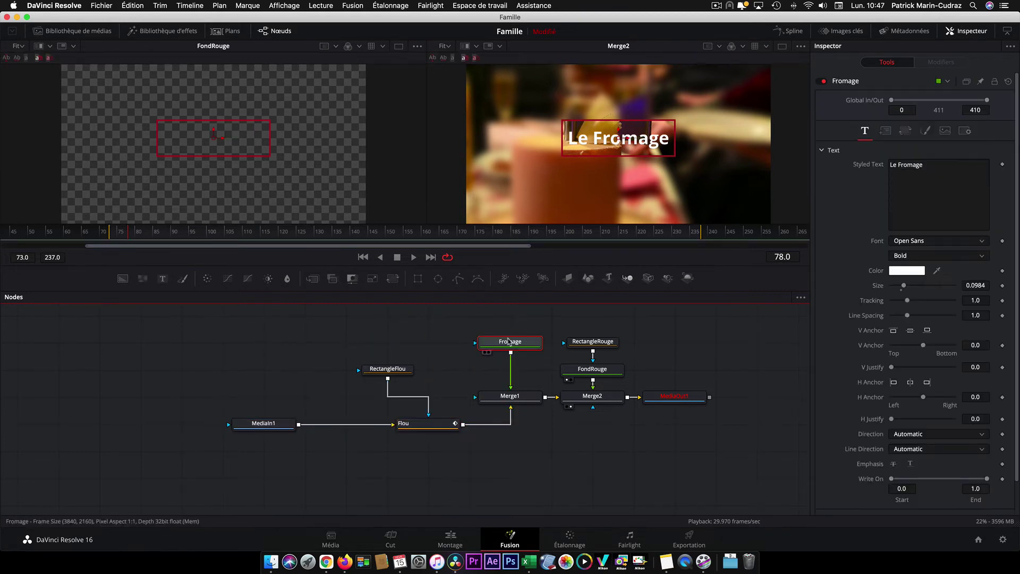
pyautogui.click(428, 369)
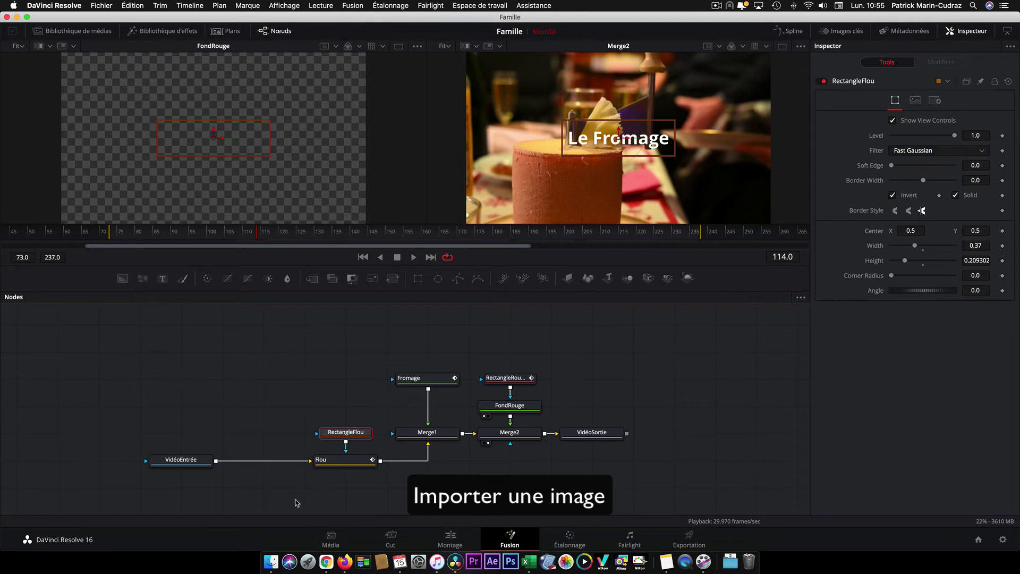
# - Drag the cheese image from Finder's Images folder into the node graph as a new MediaIn1
pyautogui.click(271, 561)
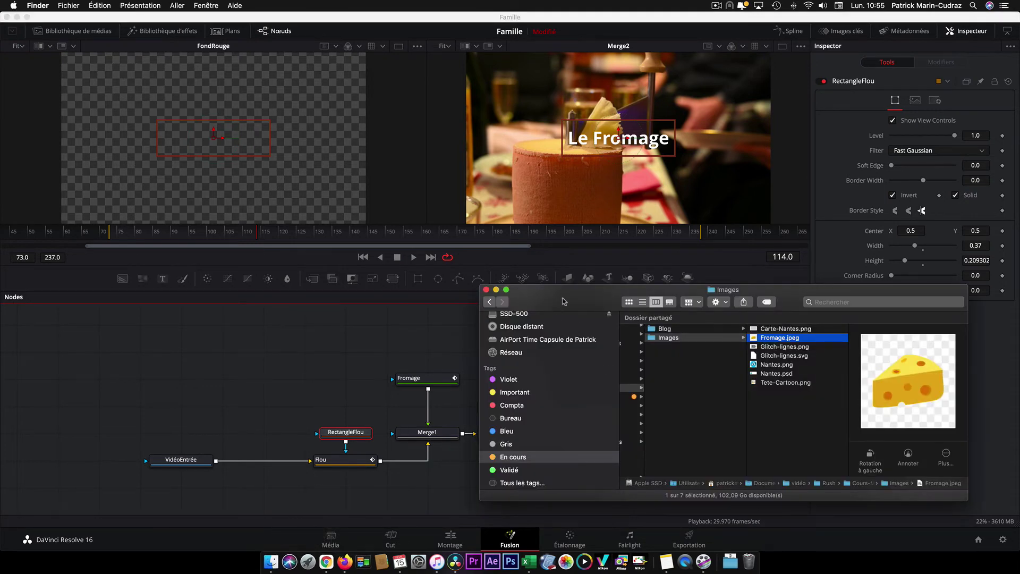
pyautogui.moveTo(572, 300); pyautogui.dragTo(792, 274)
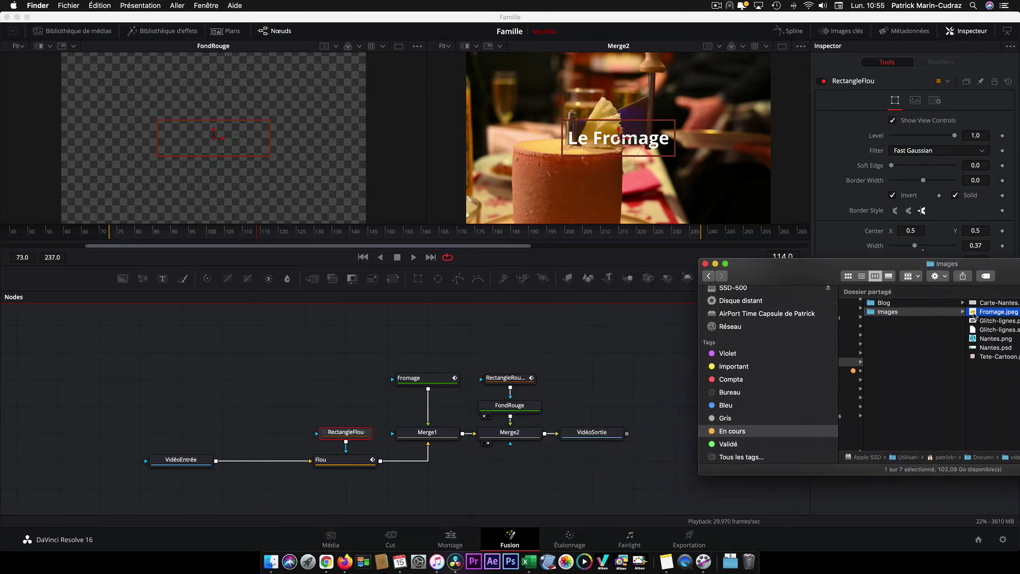
pyautogui.moveTo(974, 314); pyautogui.dragTo(599, 379)
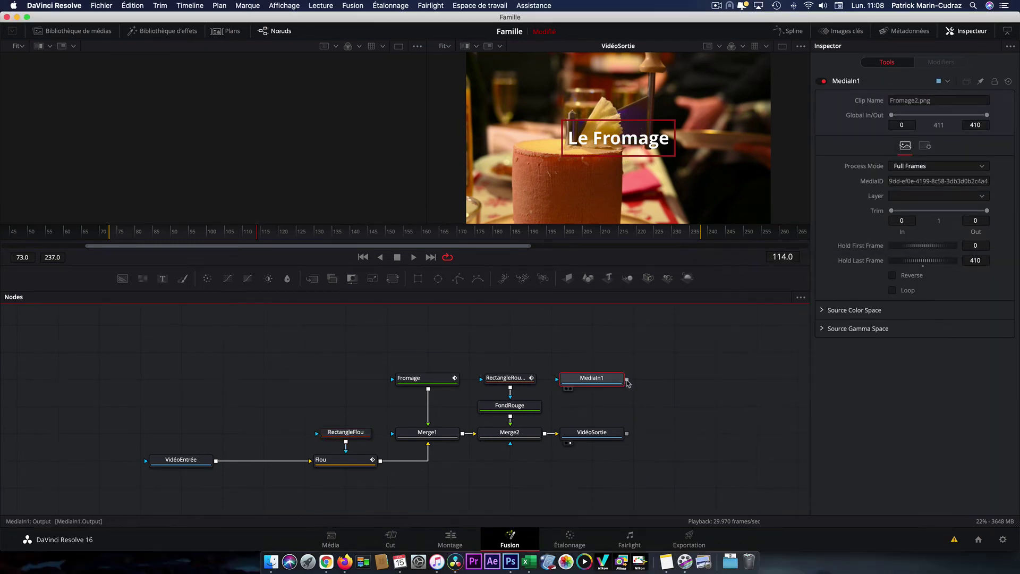
# - Drop MediaIn1 onto the Merge2–VidéoSortie link to create Merge3, then select MediaIn1
pyautogui.moveTo(627, 380); pyautogui.dragTo(545, 435)
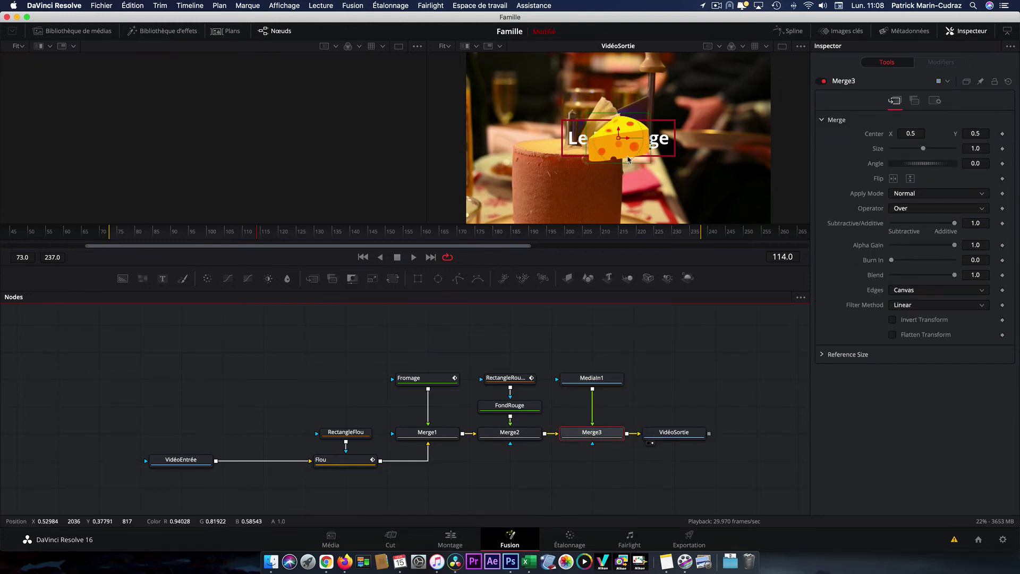
pyautogui.click(605, 381)
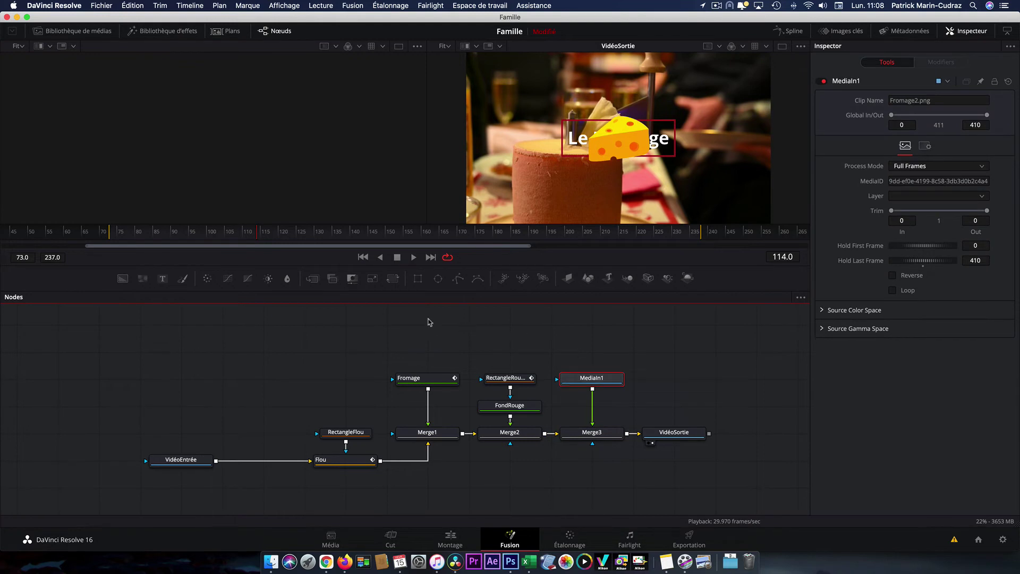
# - Add a Transform after the cheese image, set Size to 0.52, and move it lower right
pyautogui.click(392, 280)
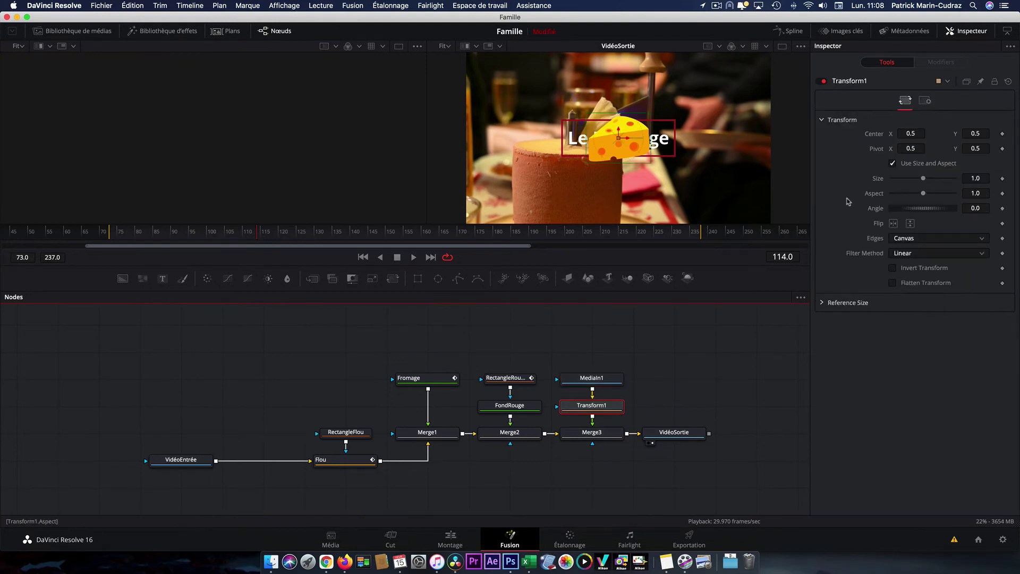
pyautogui.moveTo(924, 179); pyautogui.dragTo(907, 181)
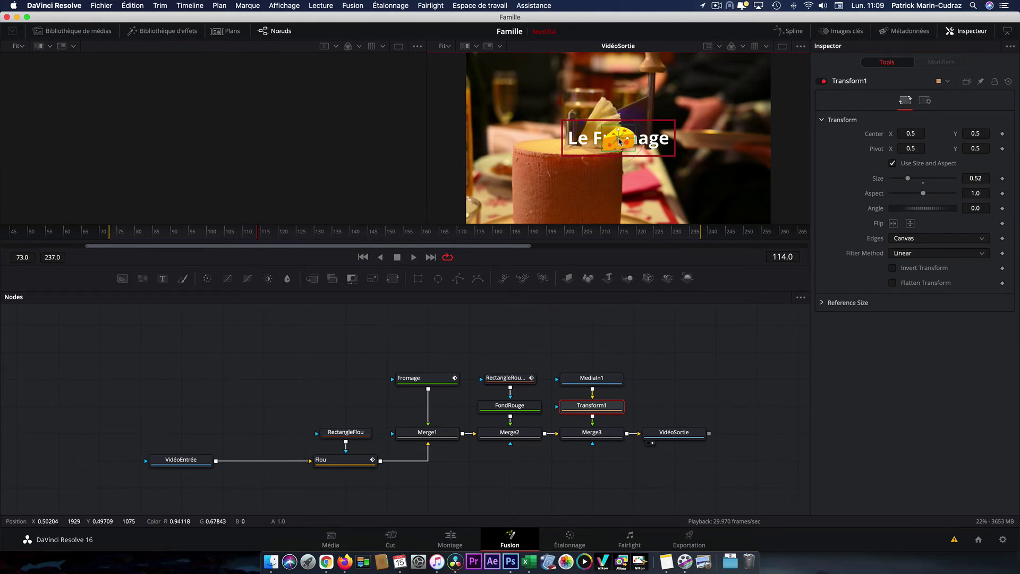
pyautogui.moveTo(618, 139); pyautogui.dragTo(678, 160)
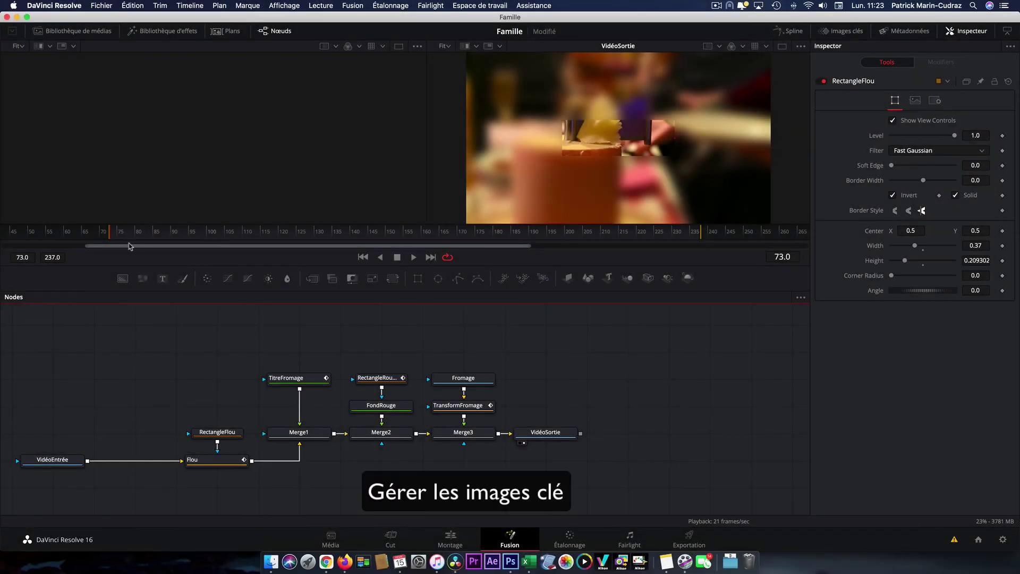
pyautogui.moveTo(113, 238); pyautogui.dragTo(198, 238)
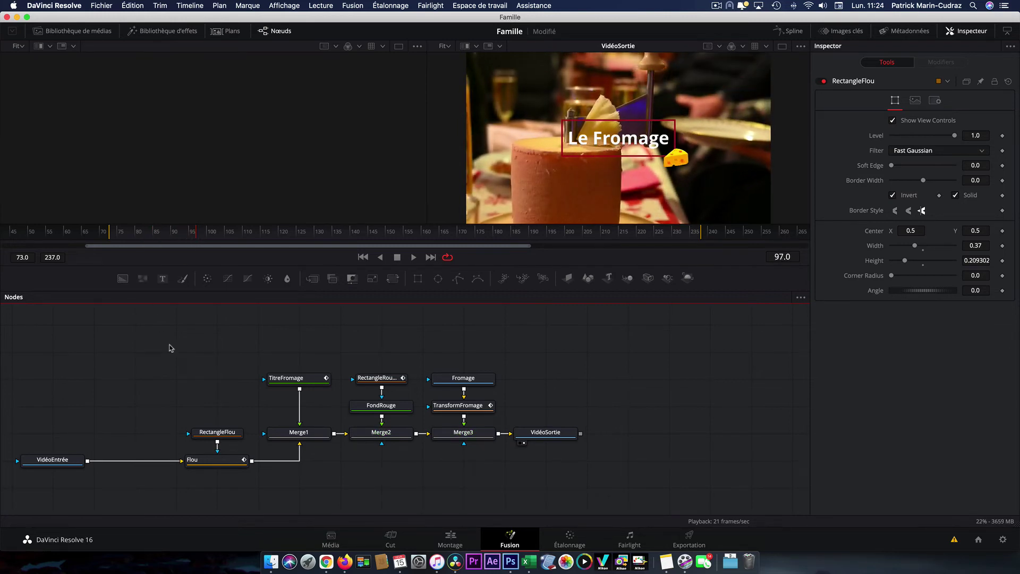
pyautogui.click(237, 463)
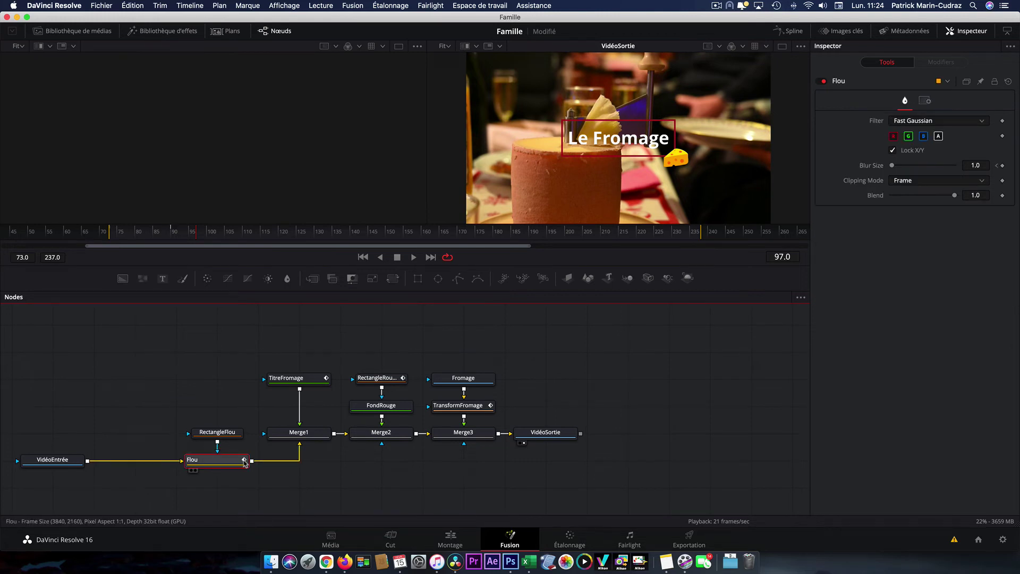
pyautogui.click(321, 383)
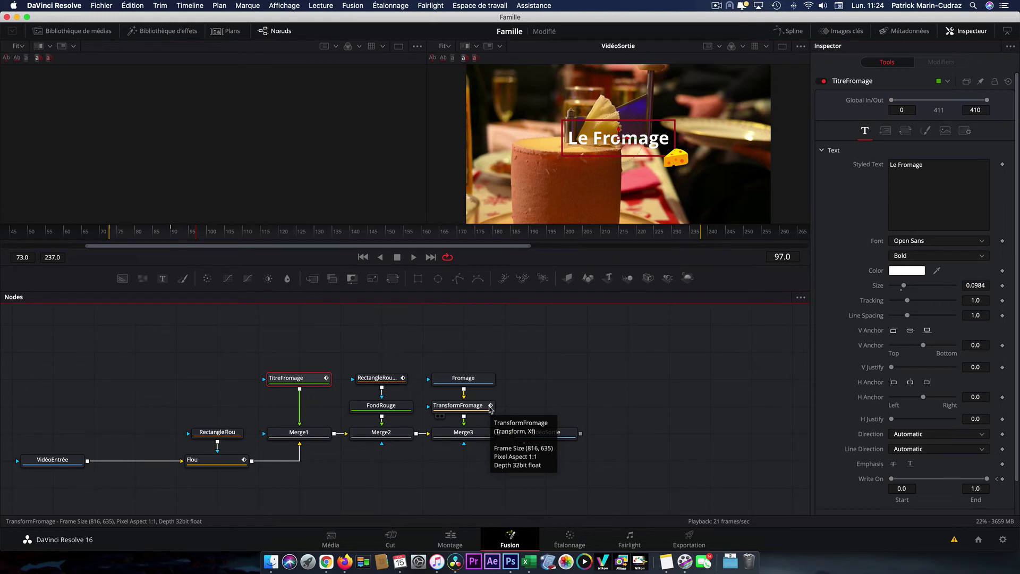
pyautogui.click(848, 33)
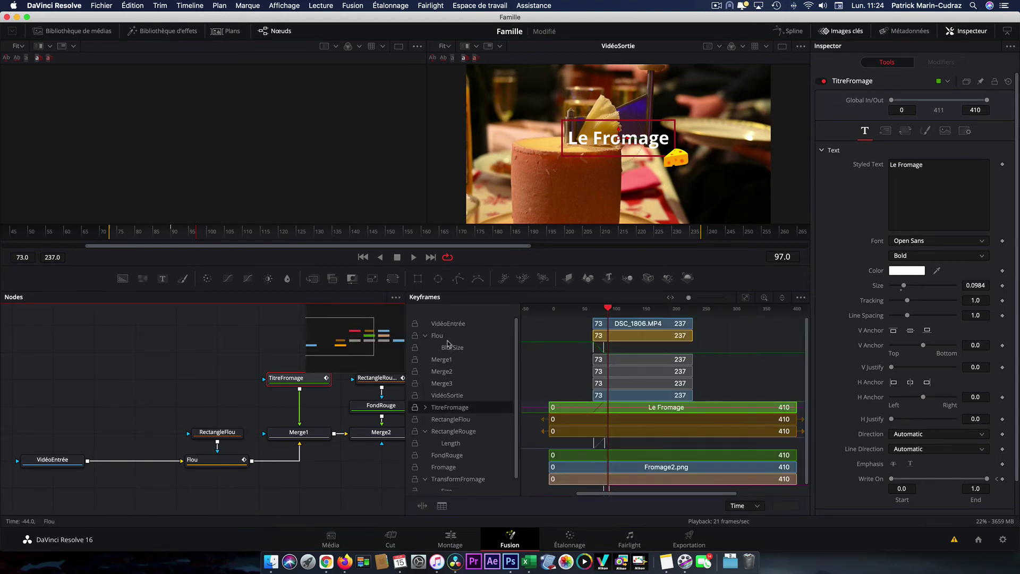
pyautogui.click(444, 324)
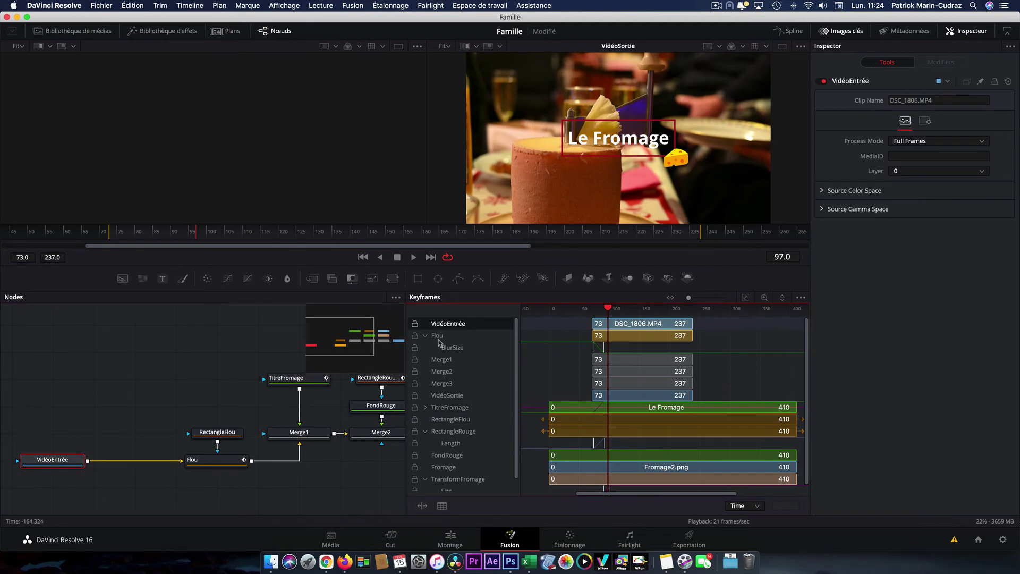
pyautogui.click(438, 337)
pyautogui.click(444, 396)
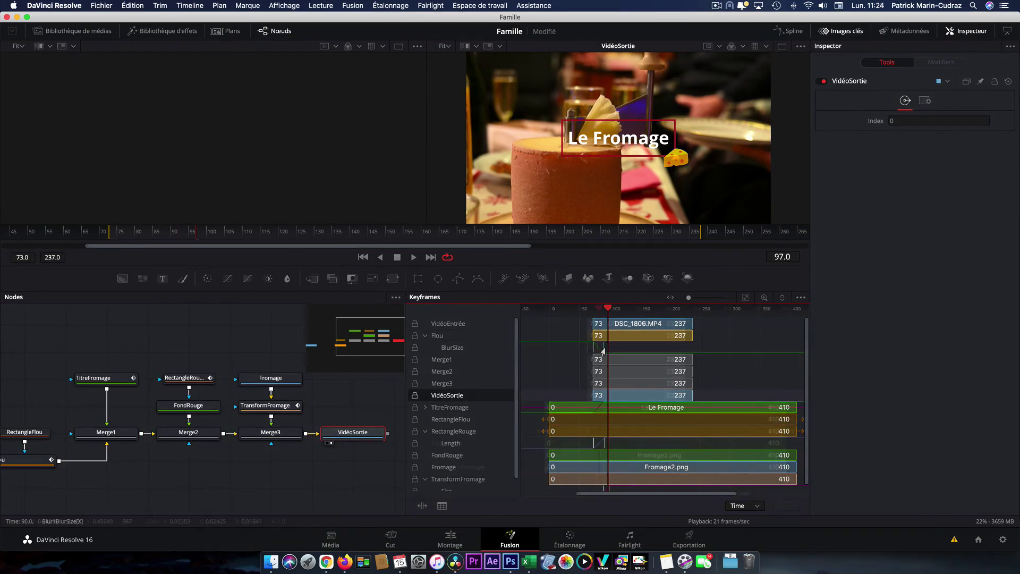
pyautogui.click(599, 308)
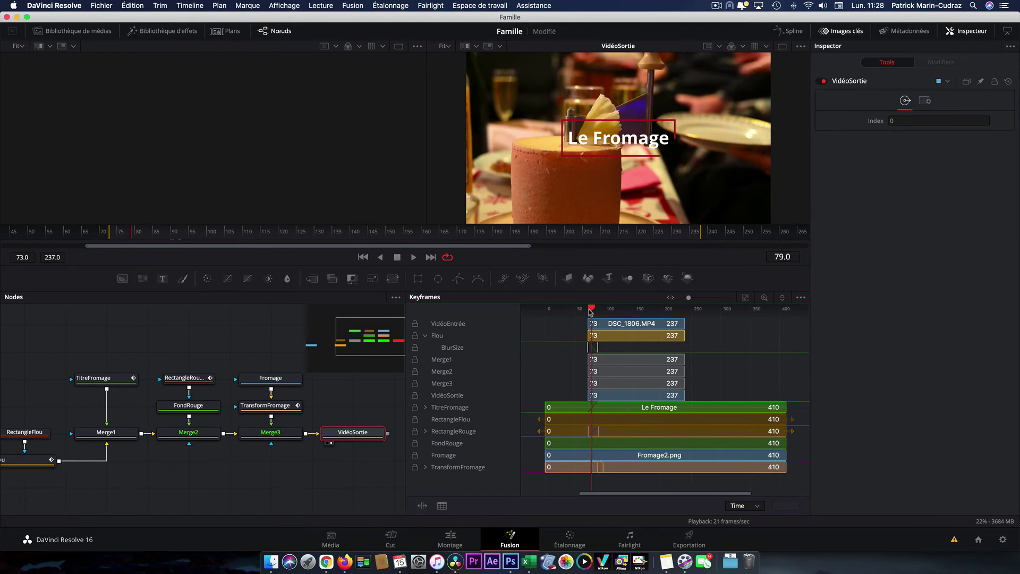
pyautogui.moveTo(600, 311); pyautogui.dragTo(594, 314)
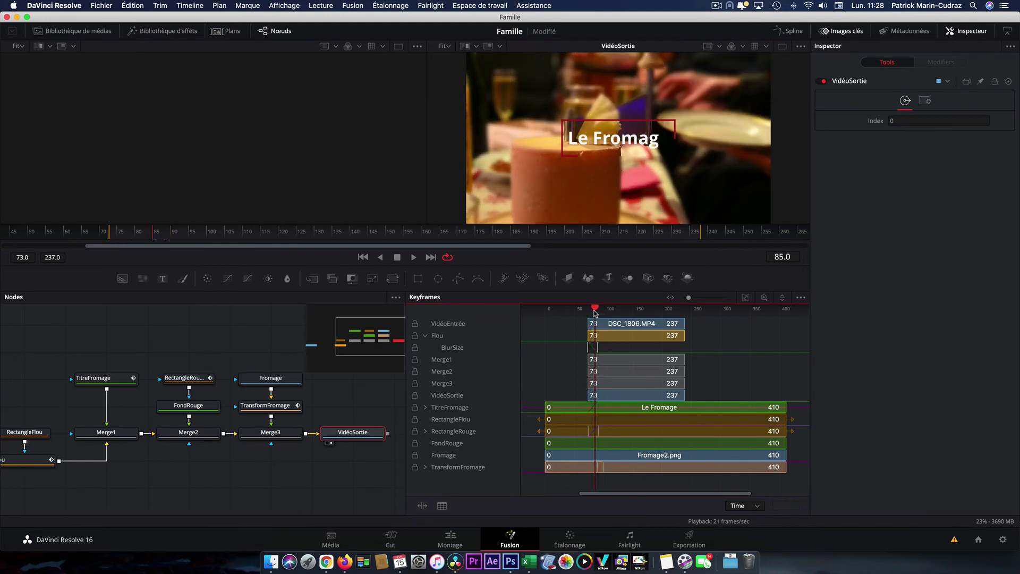
pyautogui.click(425, 431)
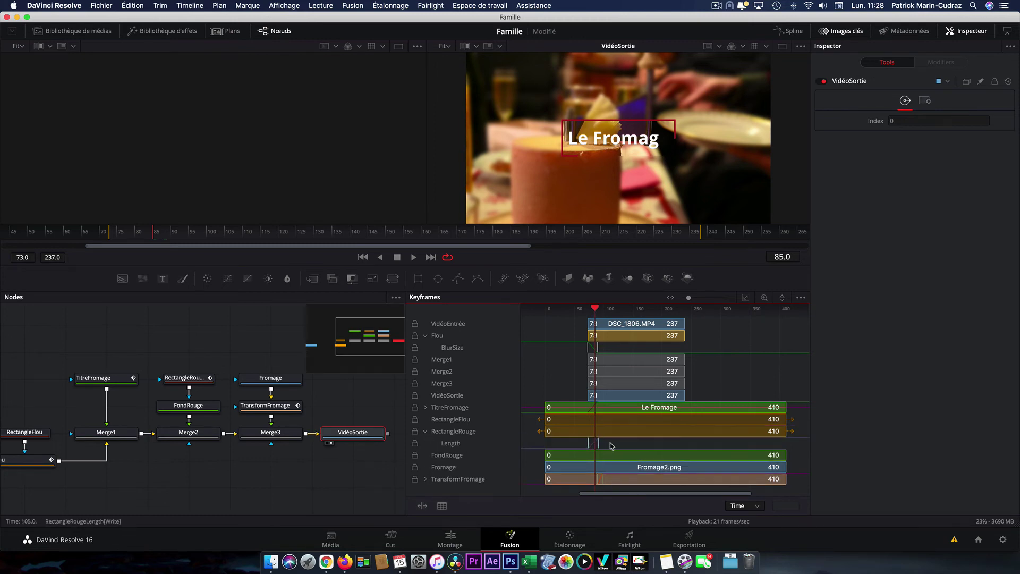
pyautogui.moveTo(600, 447); pyautogui.dragTo(611, 448)
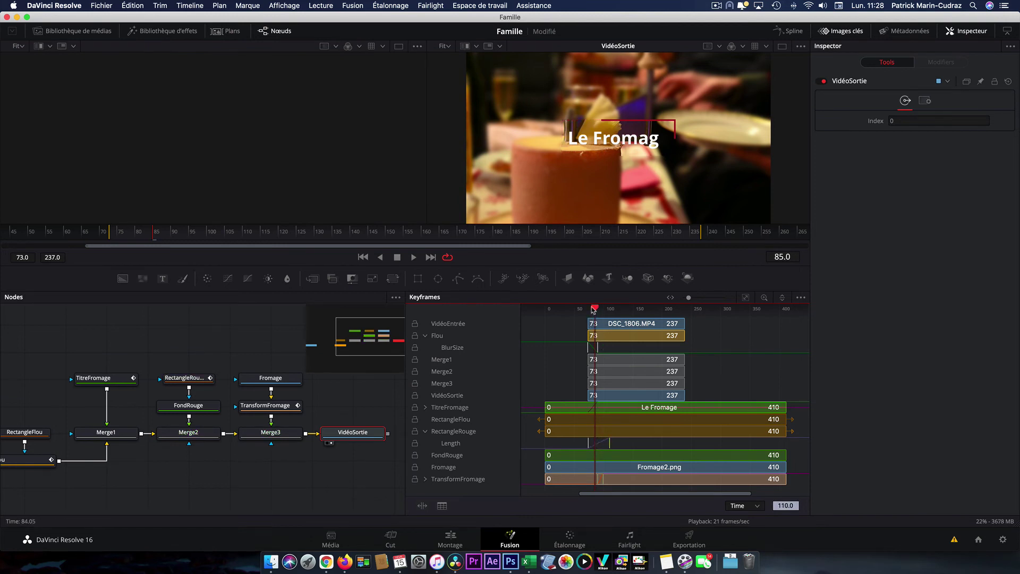
pyautogui.moveTo(593, 310); pyautogui.dragTo(607, 312)
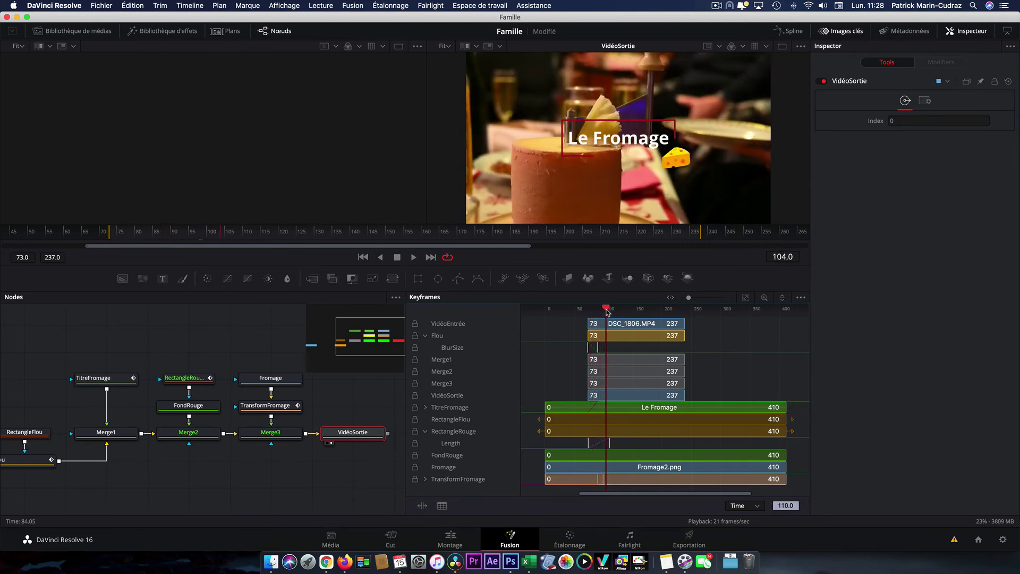
pyautogui.moveTo(608, 311); pyautogui.dragTo(600, 311)
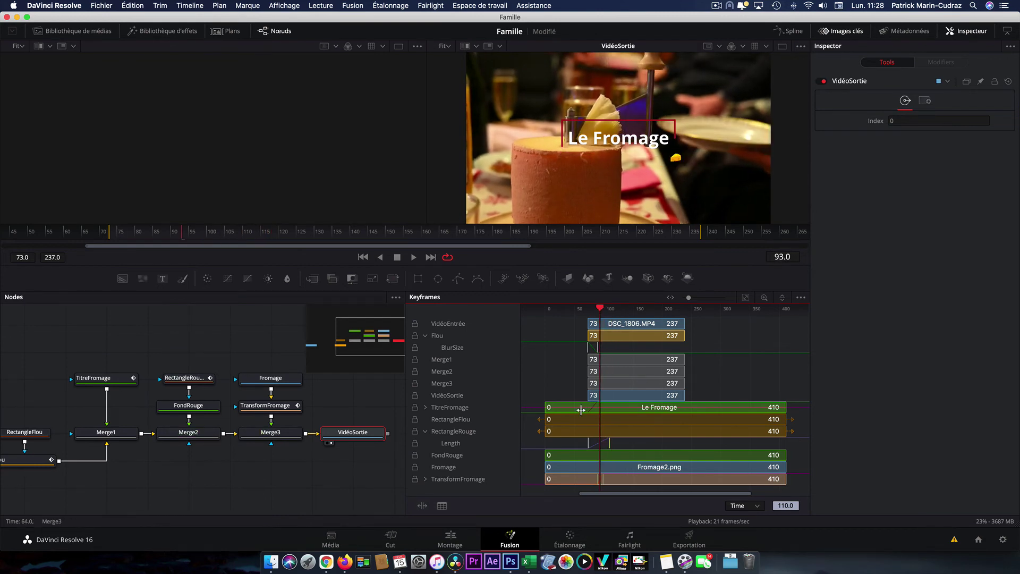
pyautogui.click(608, 450)
pyautogui.moveTo(607, 449); pyautogui.dragTo(614, 449)
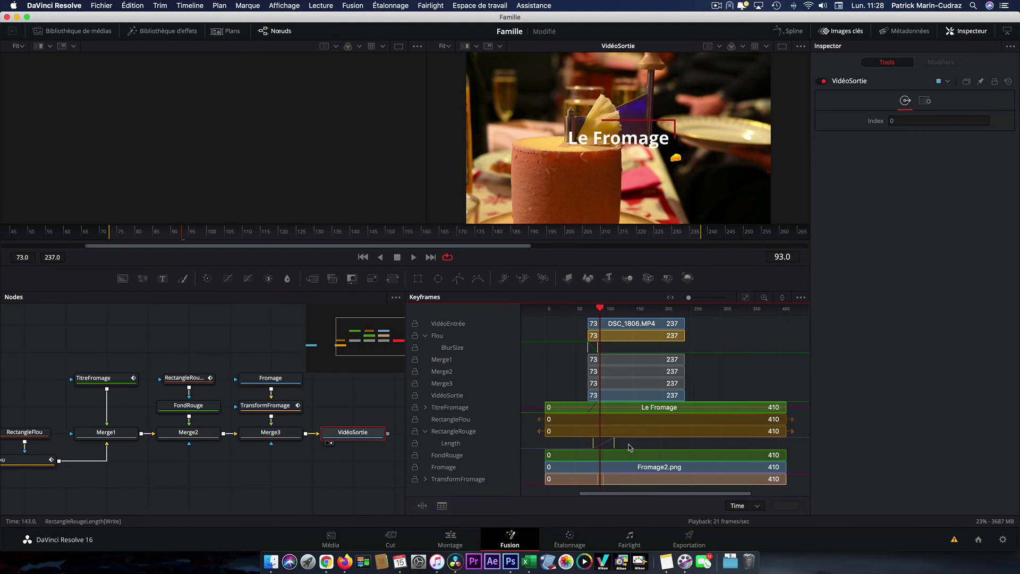
pyautogui.press('Delete')
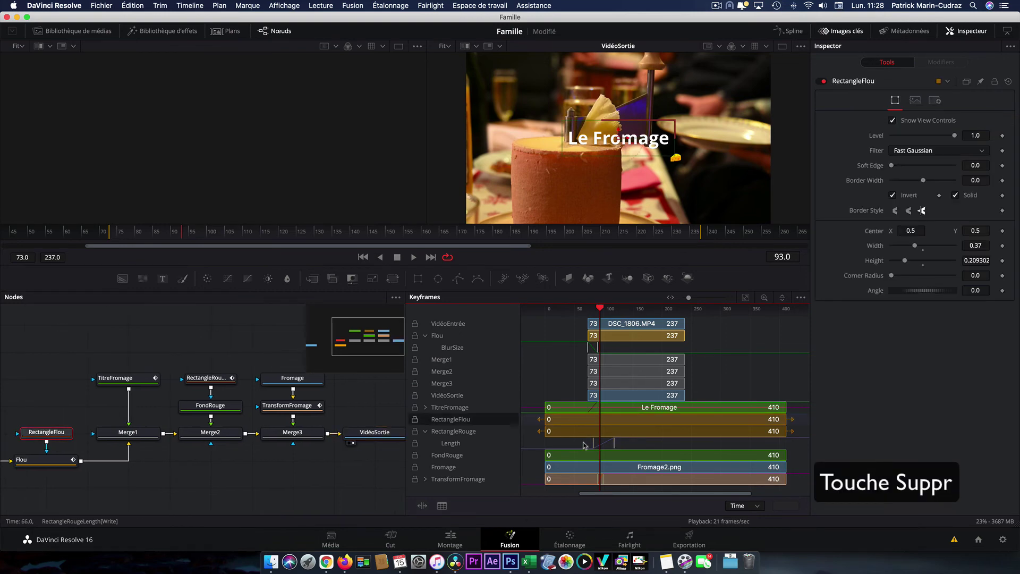
pyautogui.moveTo(584, 443); pyautogui.dragTo(625, 451)
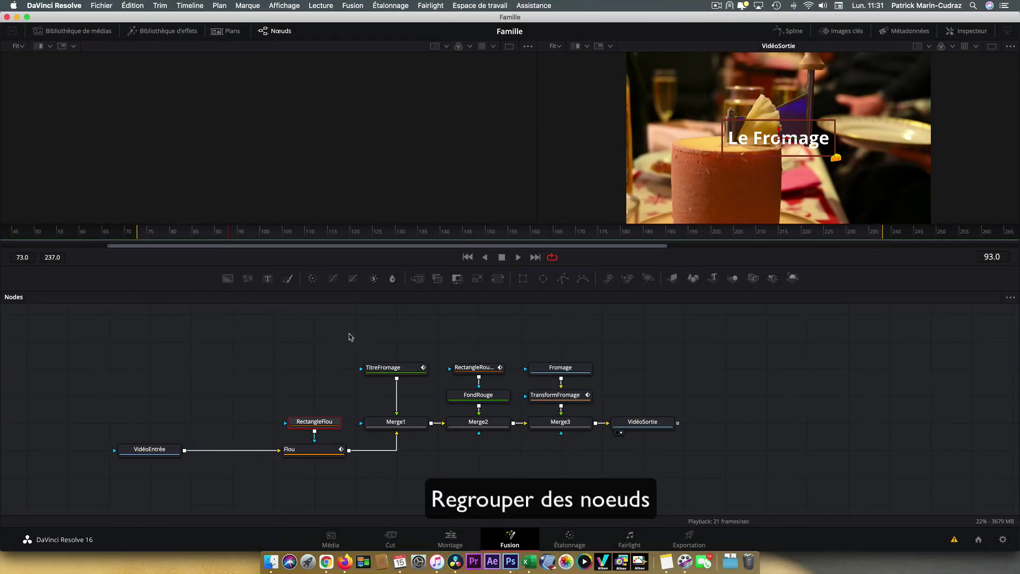
# - Group the title and red frame nodes and name the group Titre
pyautogui.moveTo(350, 334); pyautogui.dragTo(500, 438)
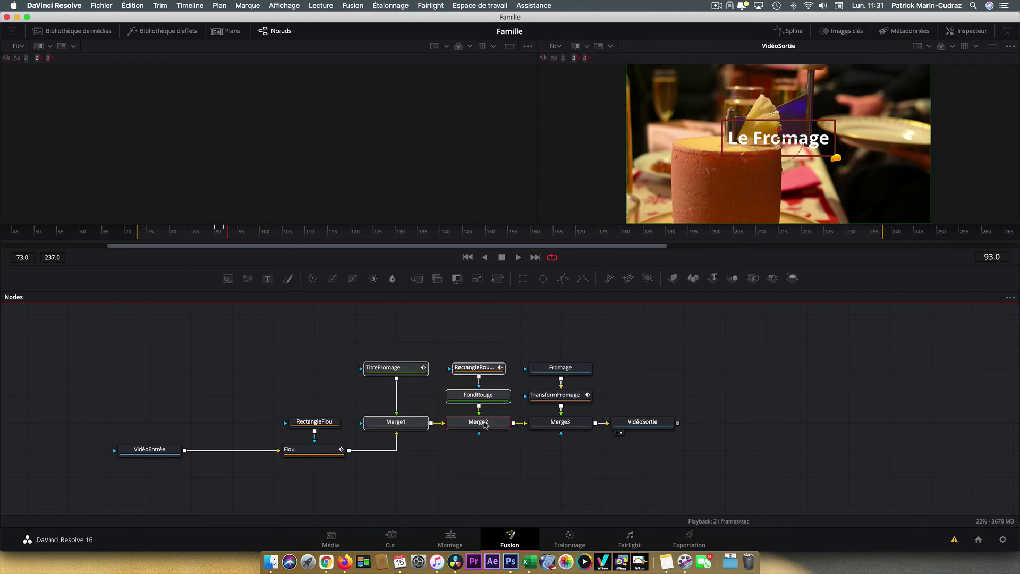
pyautogui.rightClick(485, 425)
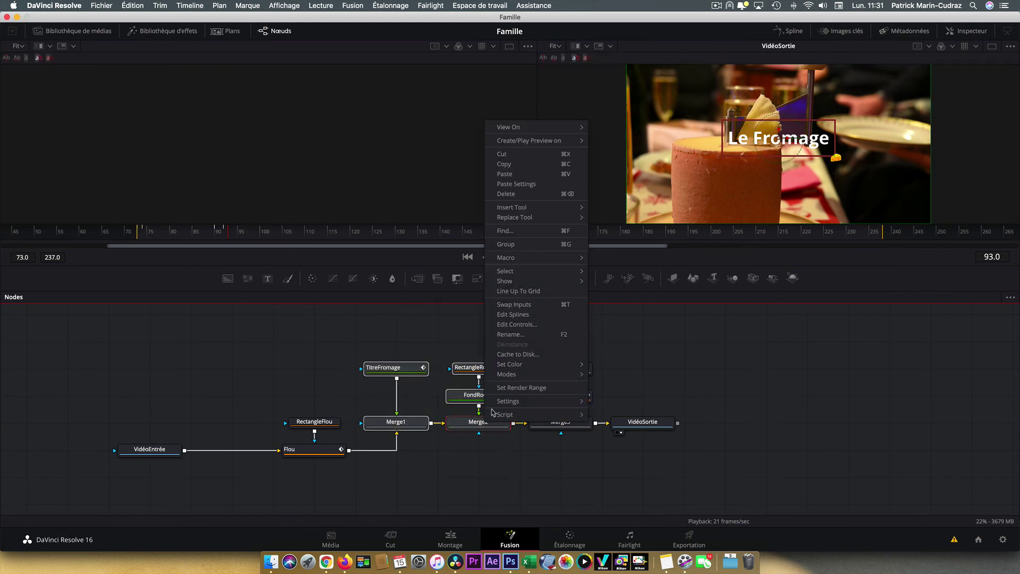
pyautogui.click(515, 246)
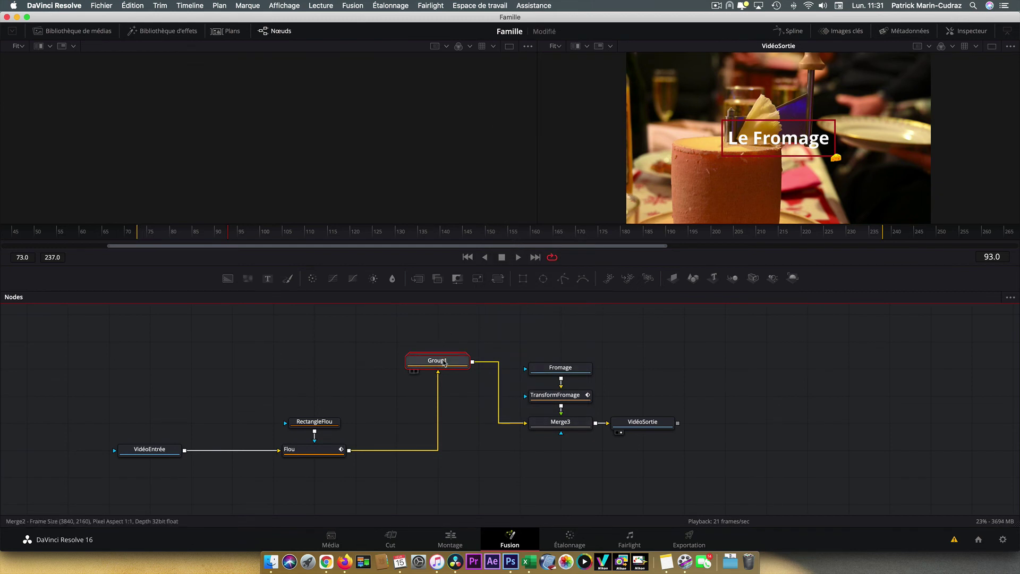
pyautogui.moveTo(441, 361); pyautogui.dragTo(429, 416)
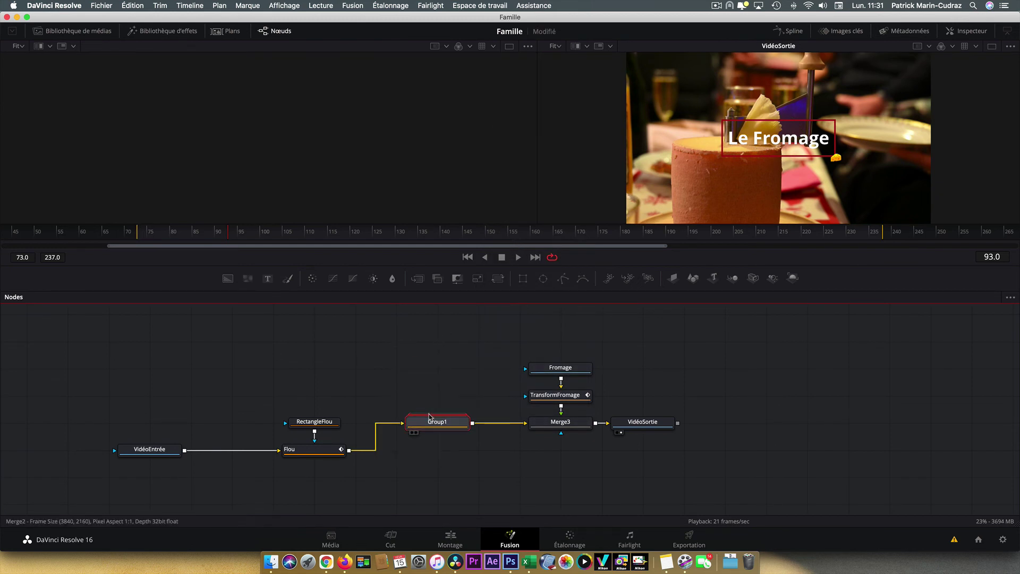
pyautogui.press('F2')
pyautogui.write('Titre')
pyautogui.press('Return')
# - Expand and collapse the Titre group, then ungroup it into separate nodes
pyautogui.doubleClick(443, 424)
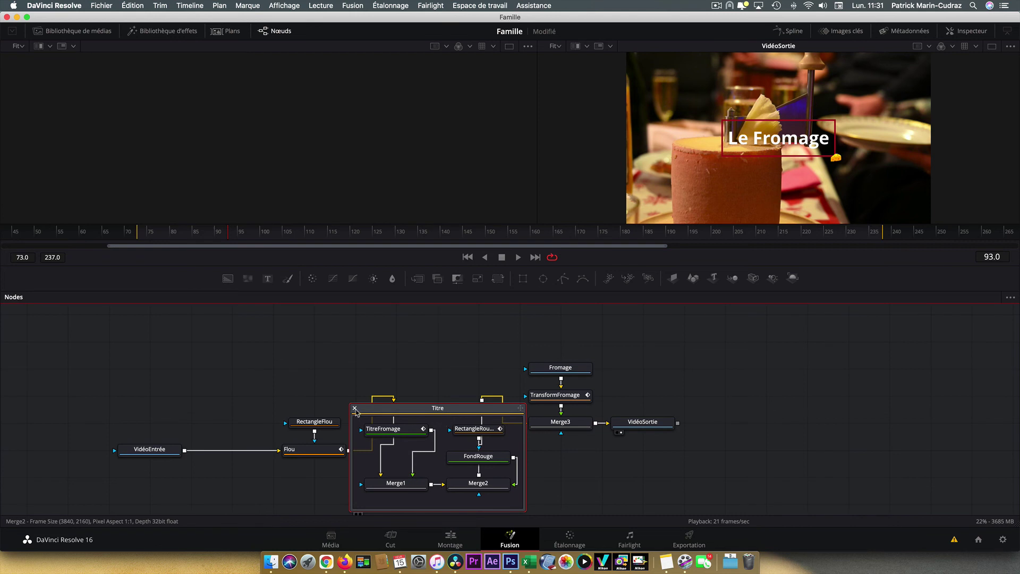
pyautogui.click(355, 408)
pyautogui.rightClick(442, 424)
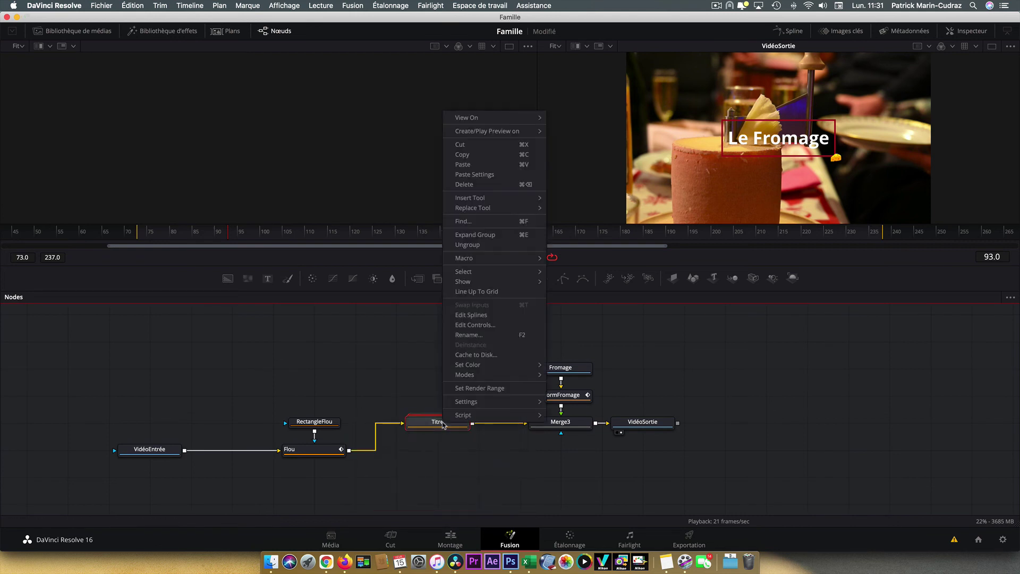
pyautogui.click(468, 245)
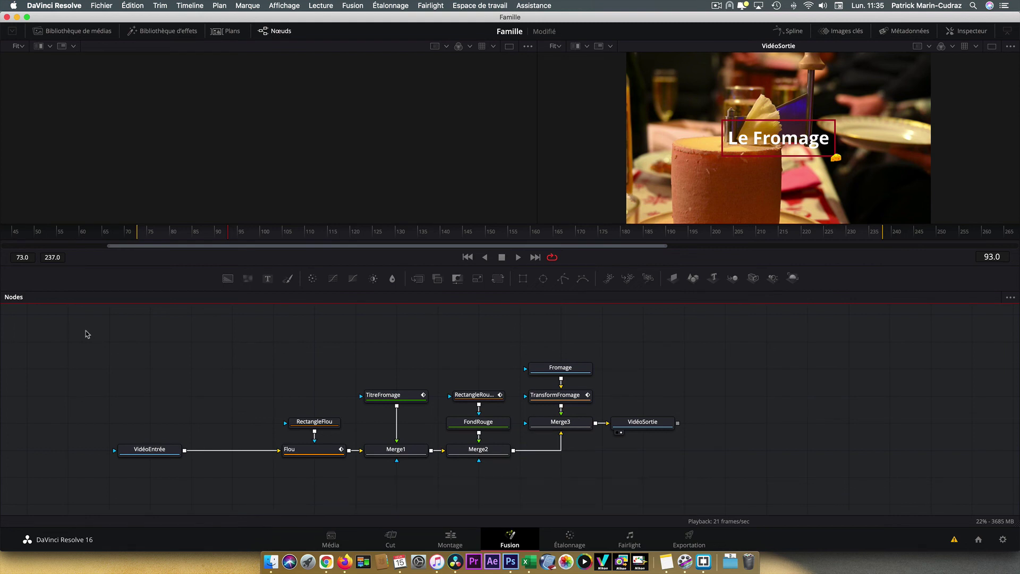
# - Copy every node and paste them as 277 lines of script into a new Brackets document
pyautogui.moveTo(85, 342); pyautogui.dragTo(701, 477)
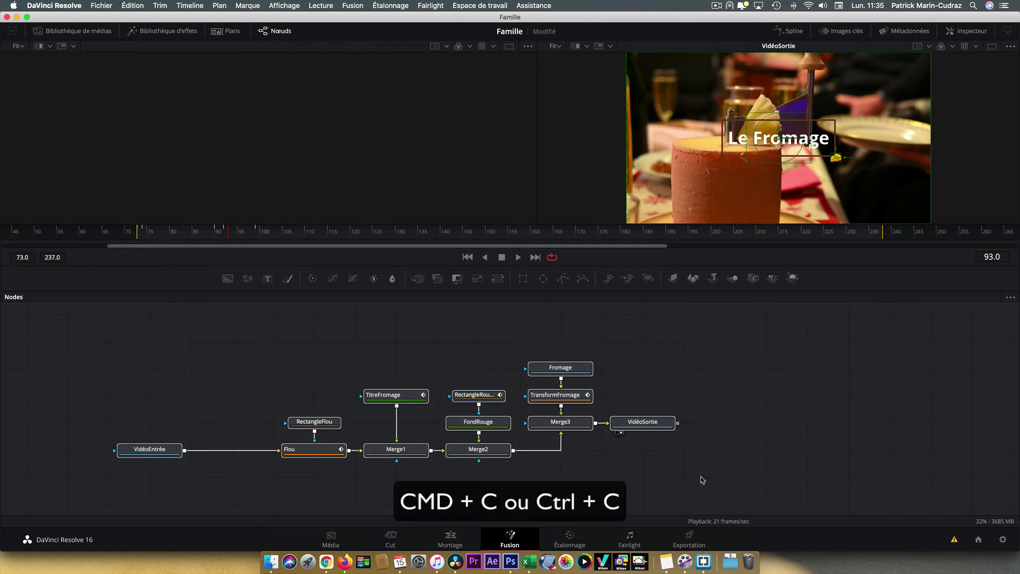
pyautogui.click(702, 557)
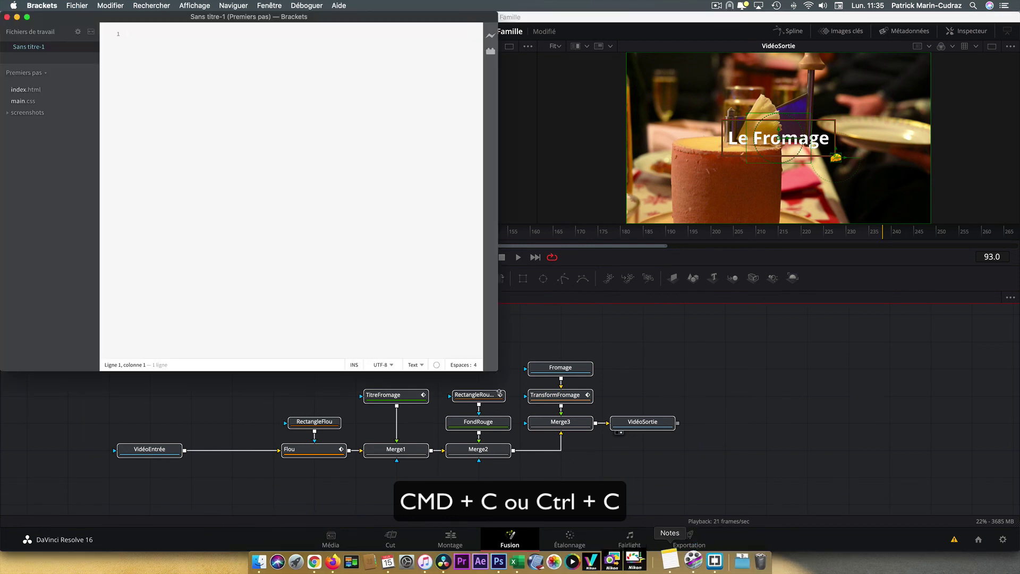
pyautogui.press('super+v')
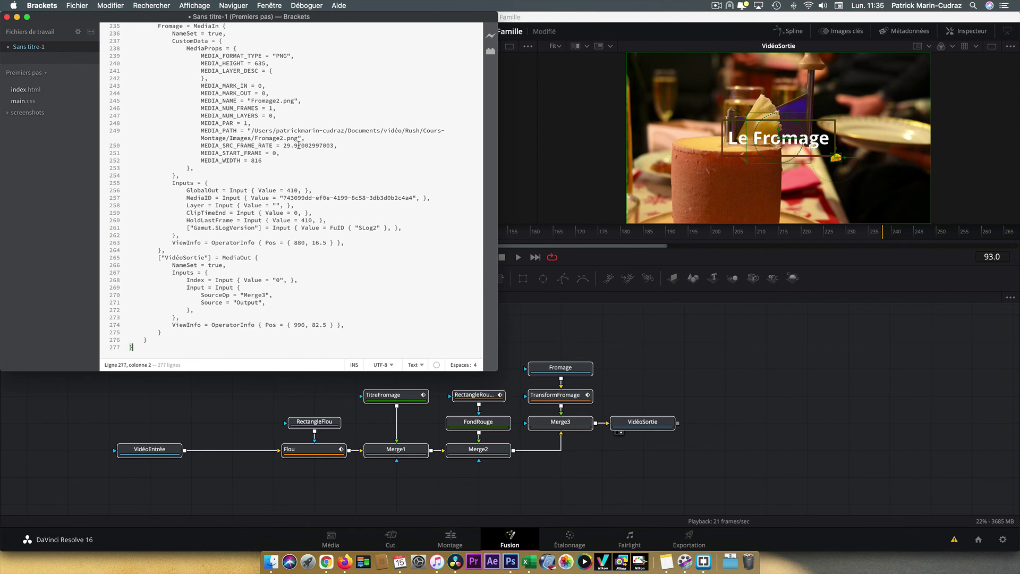
pyautogui.click(692, 357)
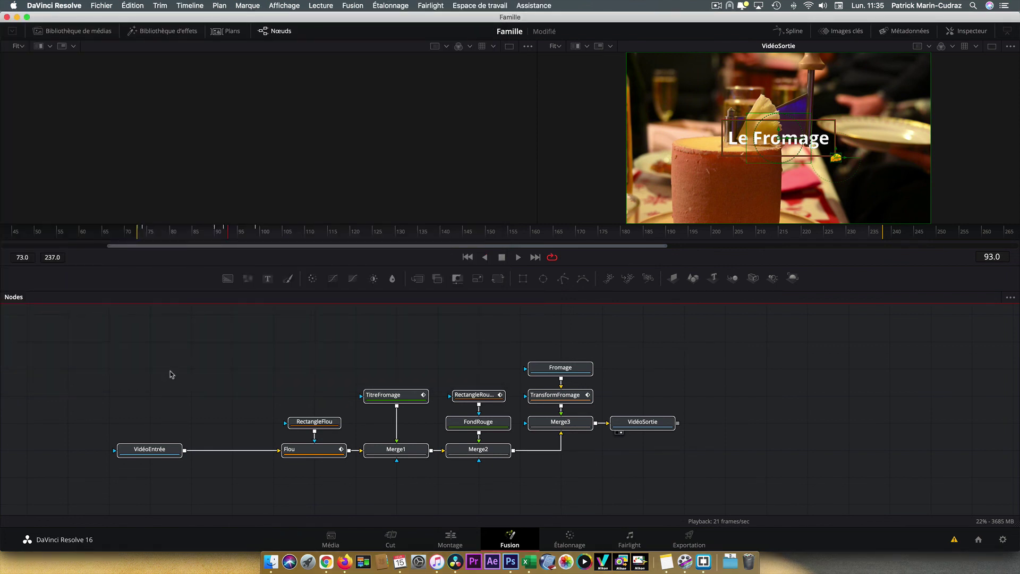
# - Delete all Fusion nodes and open the empty Timeline 3 on the Edit page
pyautogui.press('super+a')
pyautogui.press('Delete')
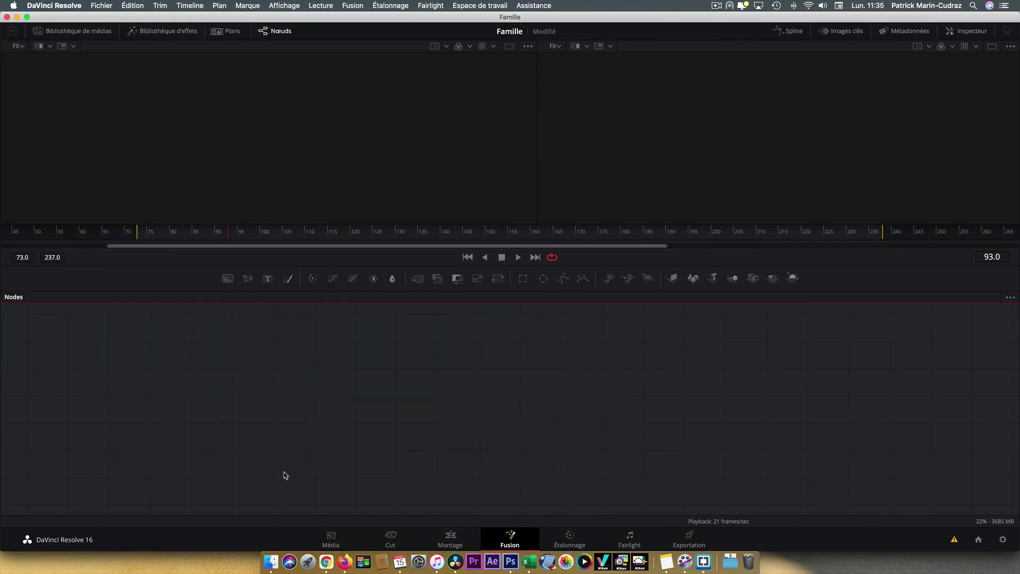
pyautogui.click(450, 539)
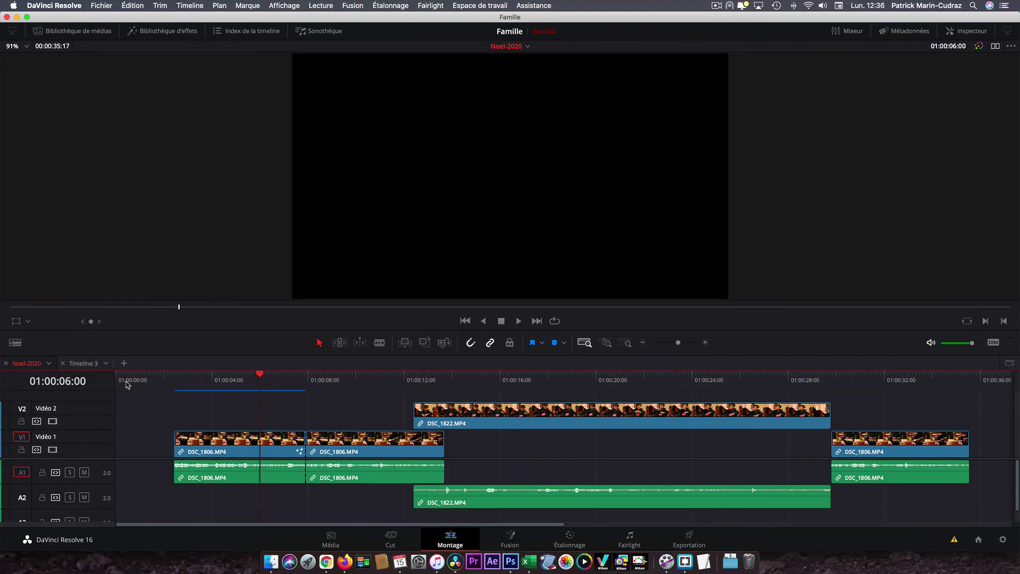
pyautogui.click(85, 364)
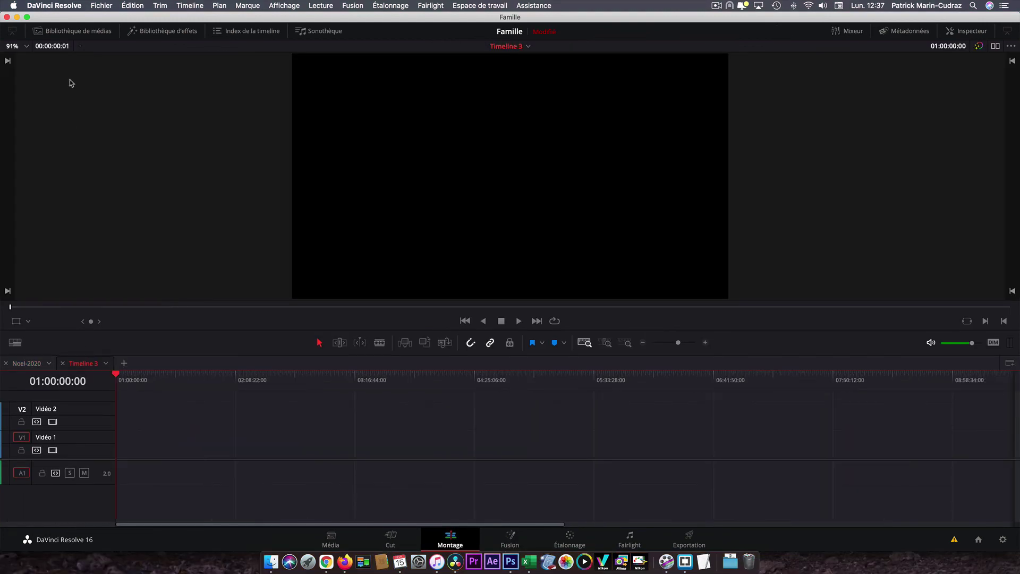
# - Place DSC_1804.MP4 at the start of Timeline 3 and fit it in the timeline view
pyautogui.click(72, 34)
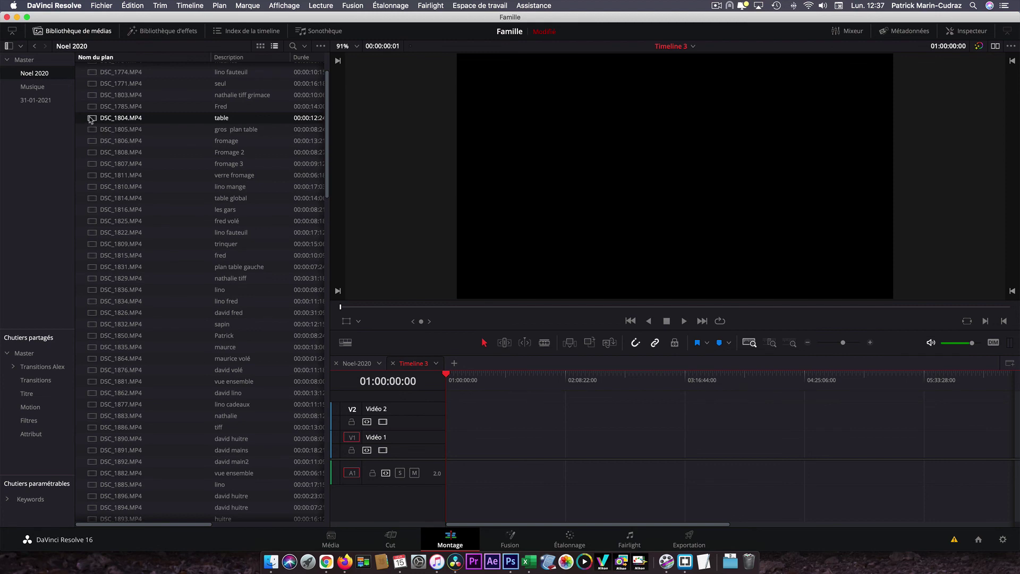
pyautogui.moveTo(90, 118)
pyautogui.mouseDown()
pyautogui.moveTo(484, 405)
pyautogui.moveTo(463, 454)
pyautogui.mouseUp()
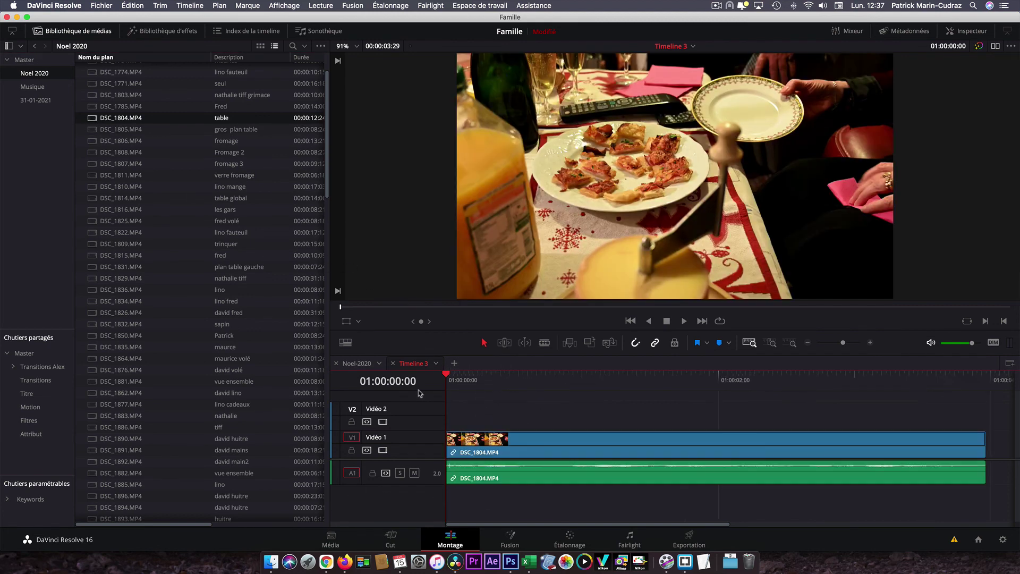
pyautogui.click(79, 32)
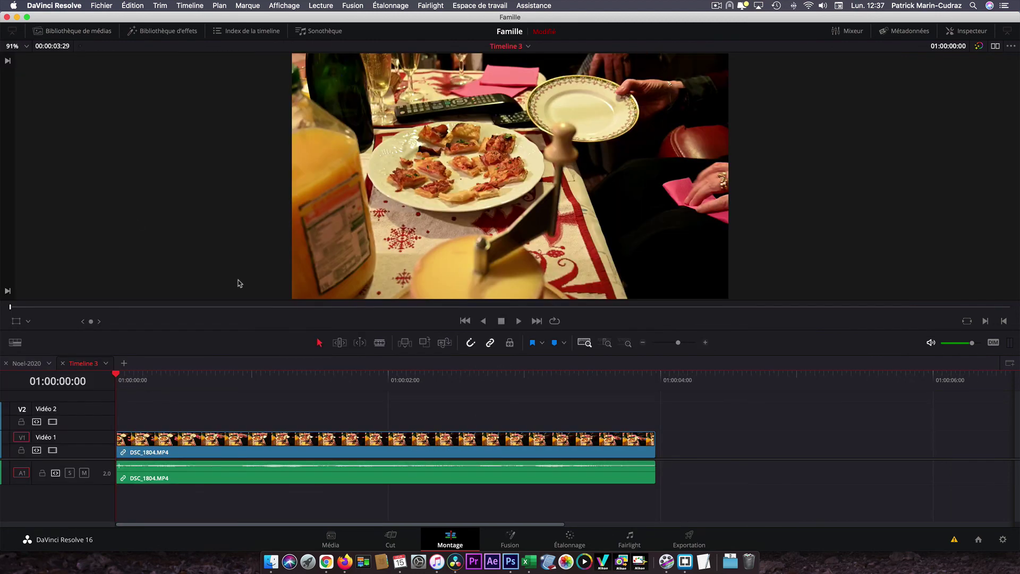
pyautogui.hotkey('shift', 'z')
# - Open the clip's Fusion page, fetch the node script from Brackets, and close the keyframes panel
pyautogui.click(511, 539)
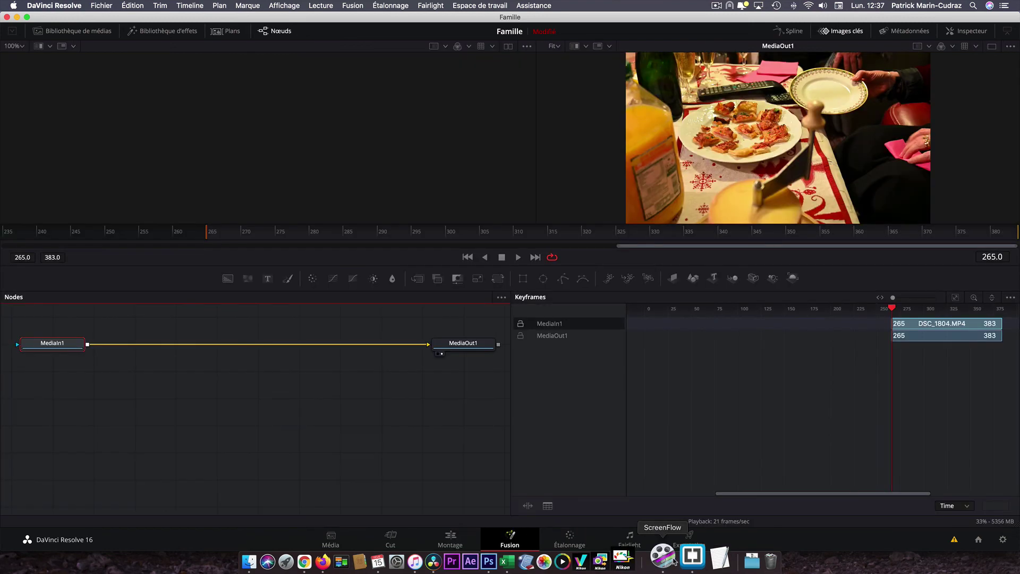
pyautogui.click(685, 557)
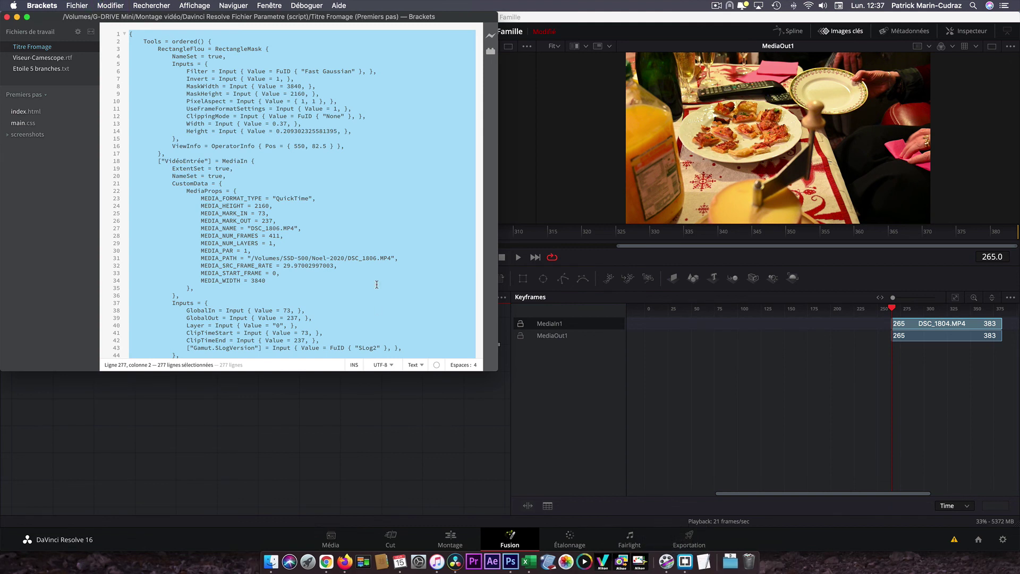
pyautogui.click(376, 484)
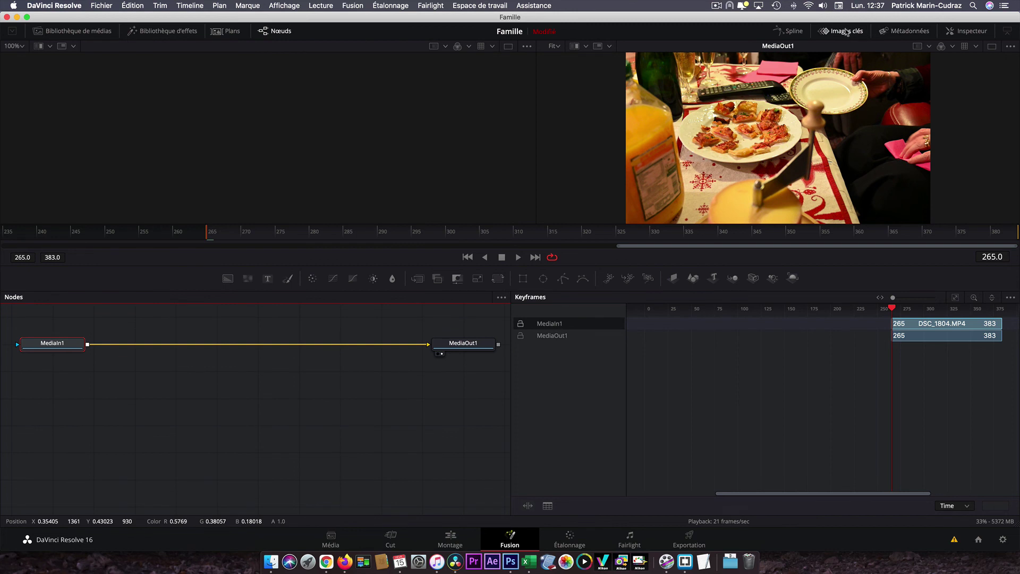
pyautogui.click(845, 30)
# - Replace MediaIn1 and MediaOut1 with the pasted node tree and view VidéoSortie in a single viewer
pyautogui.moveTo(33, 324); pyautogui.dragTo(504, 399)
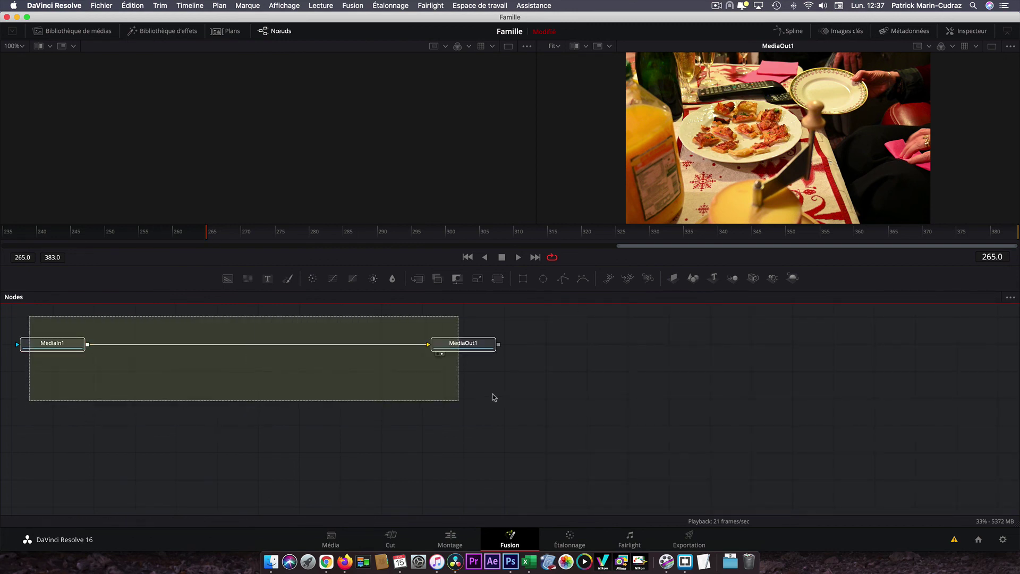
pyautogui.press('Delete')
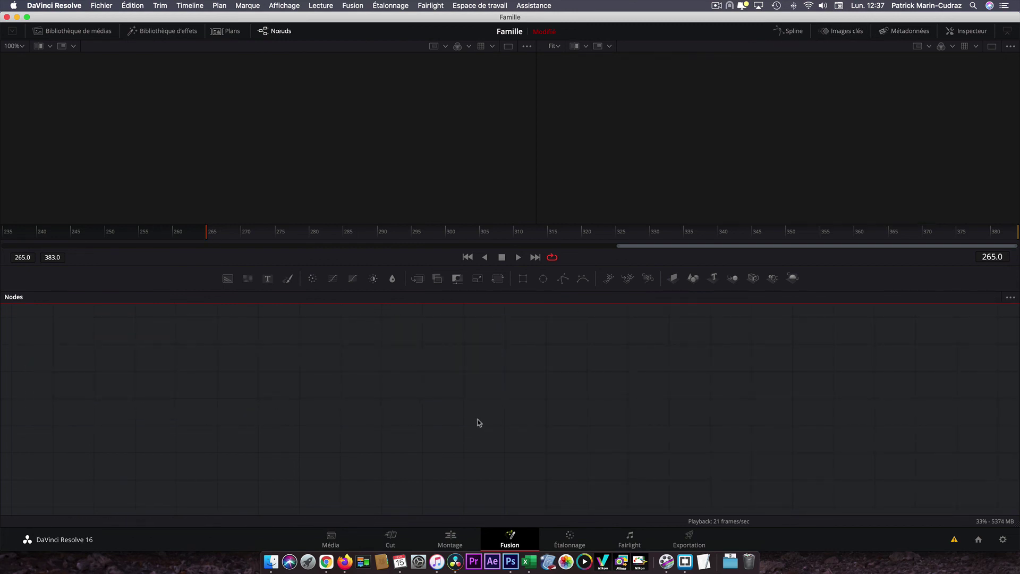
pyautogui.press('super+v')
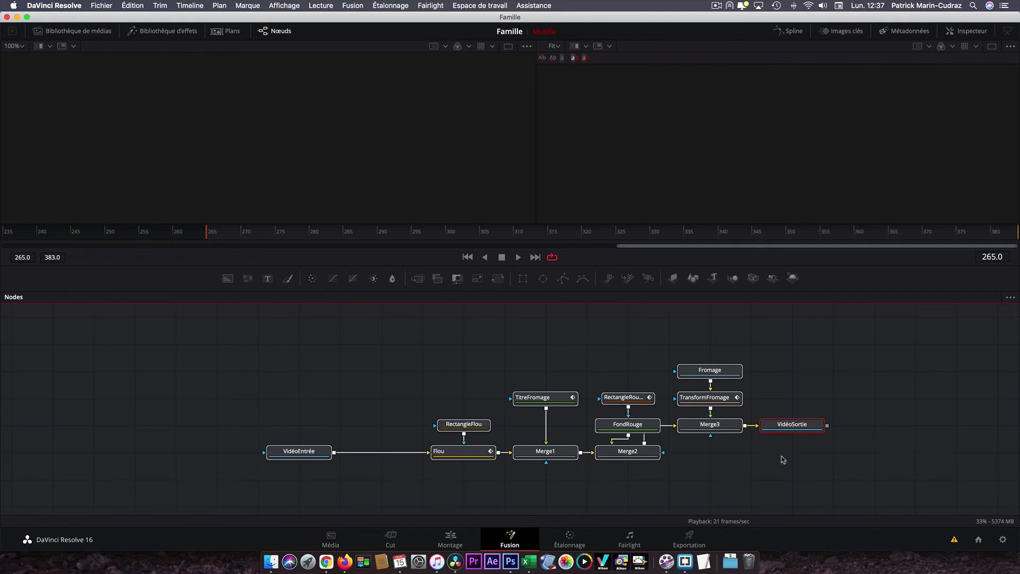
pyautogui.click(783, 459)
pyautogui.press('2')
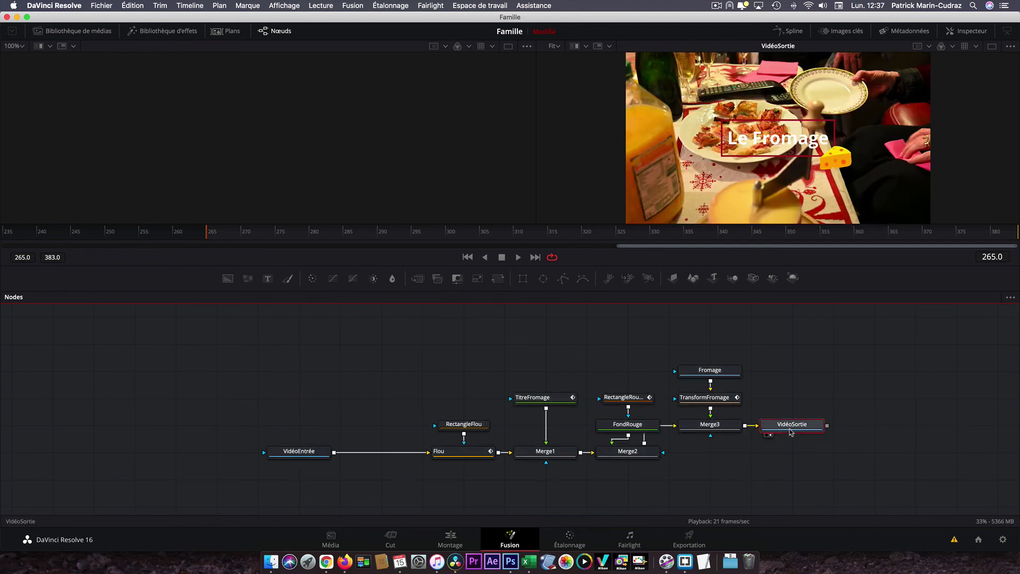
pyautogui.click(991, 48)
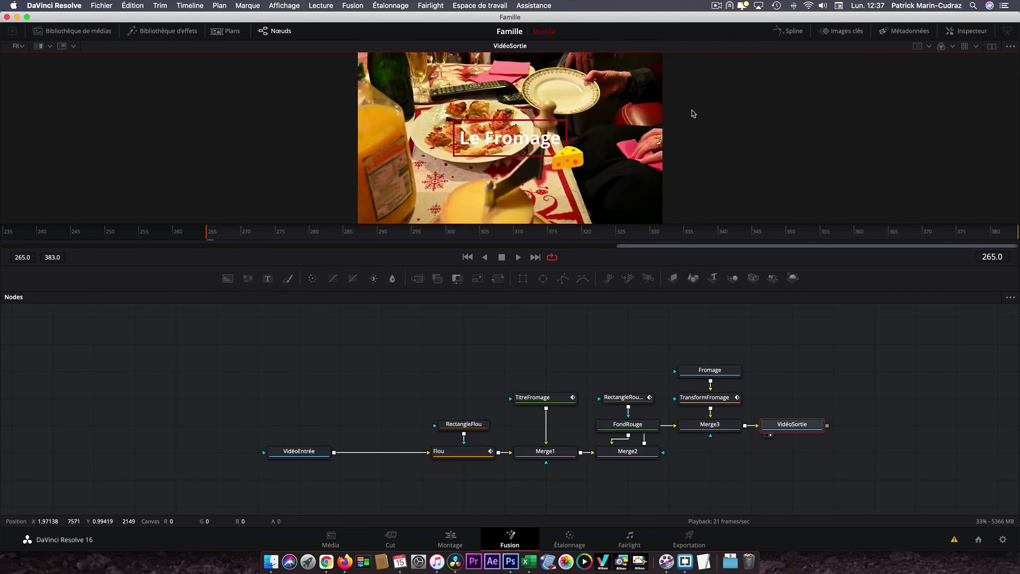